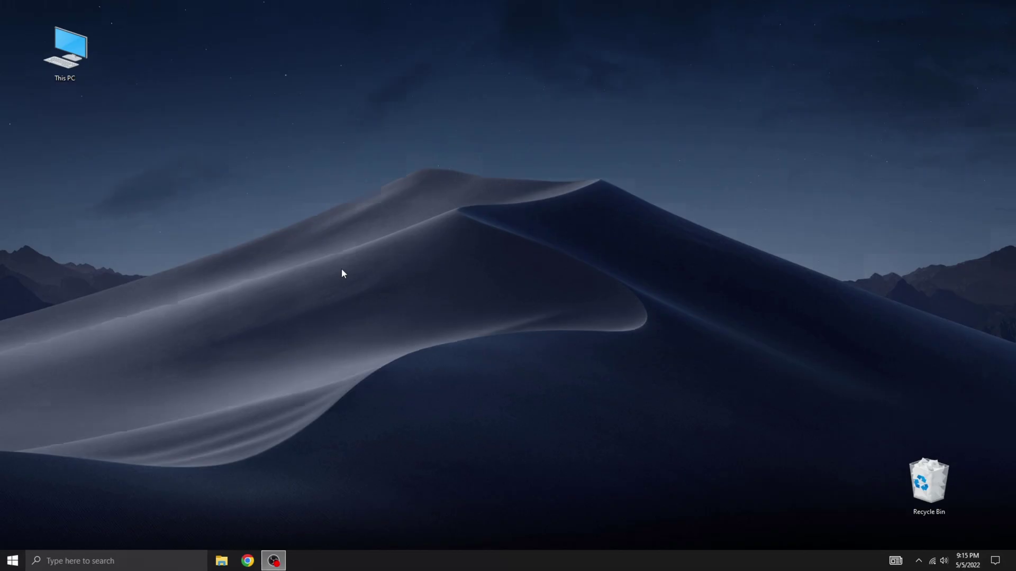
Step: Search Google in Chrome for 'iso to god'
{"action": "left_click", "coordinate": [245, 563]}
{"action": "left_click", "coordinate": [408, 197]}
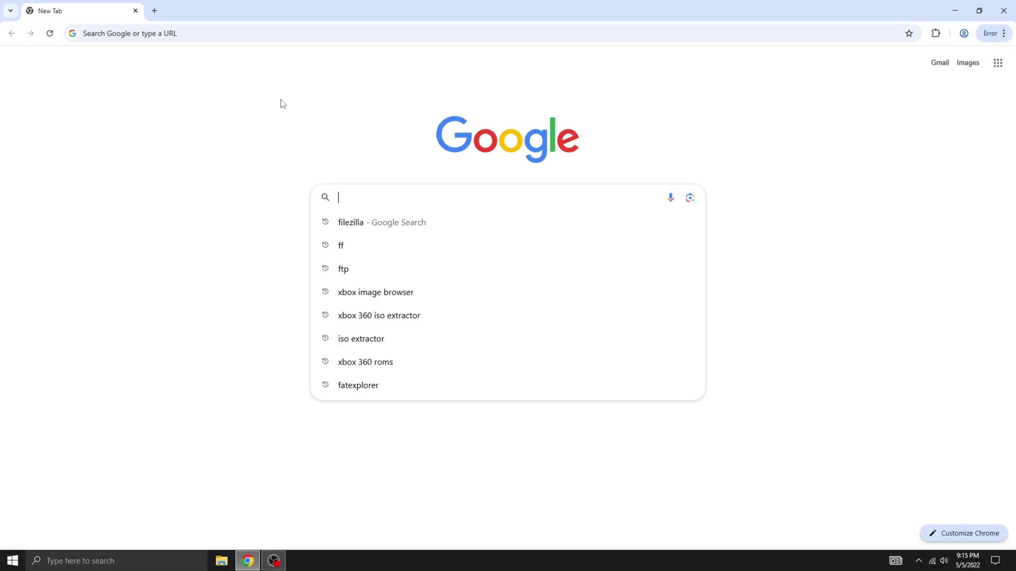
{"action": "type", "text": "iso to"}
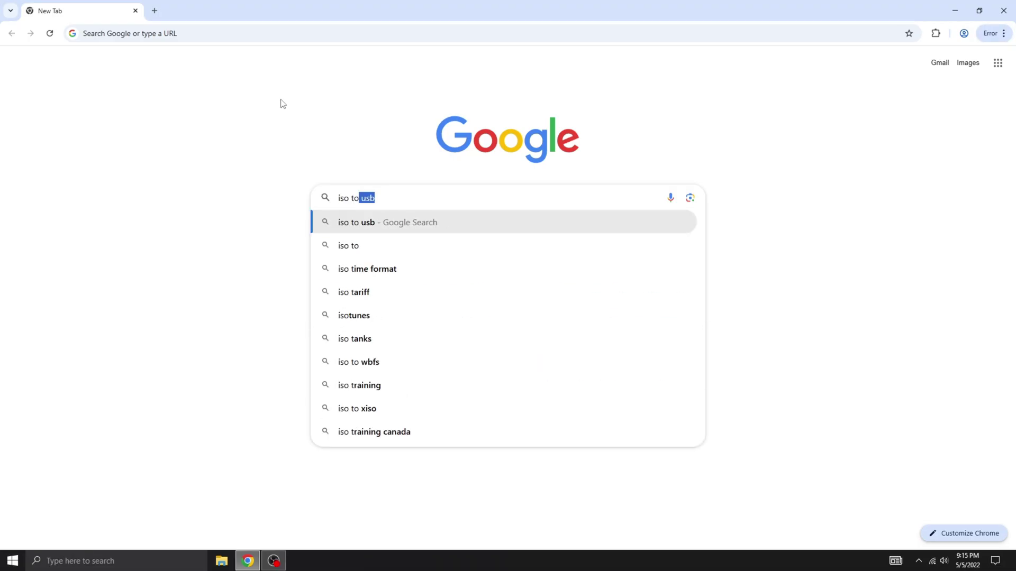
{"action": "type", "text": " god"}
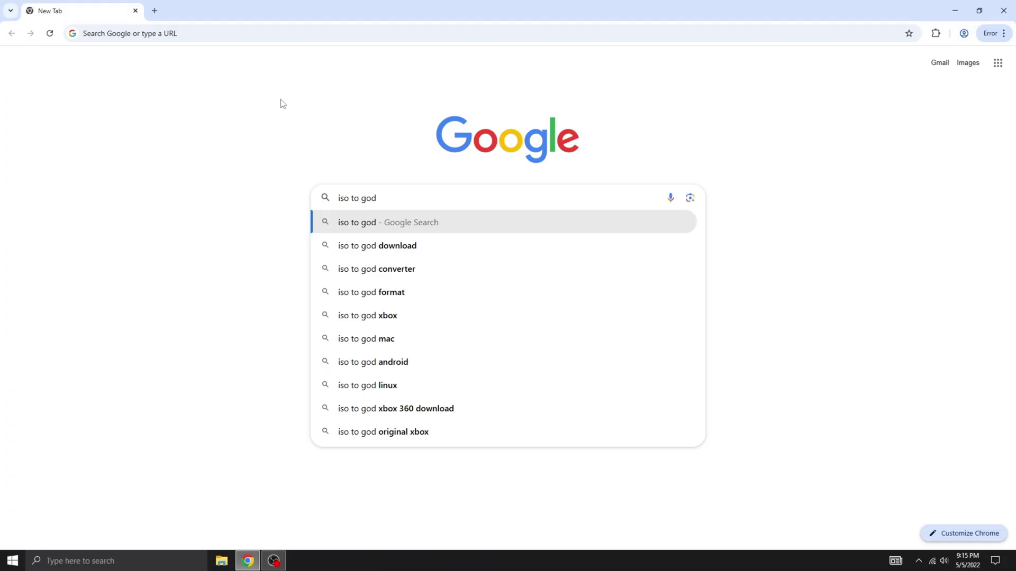
{"action": "key", "text": "Return"}
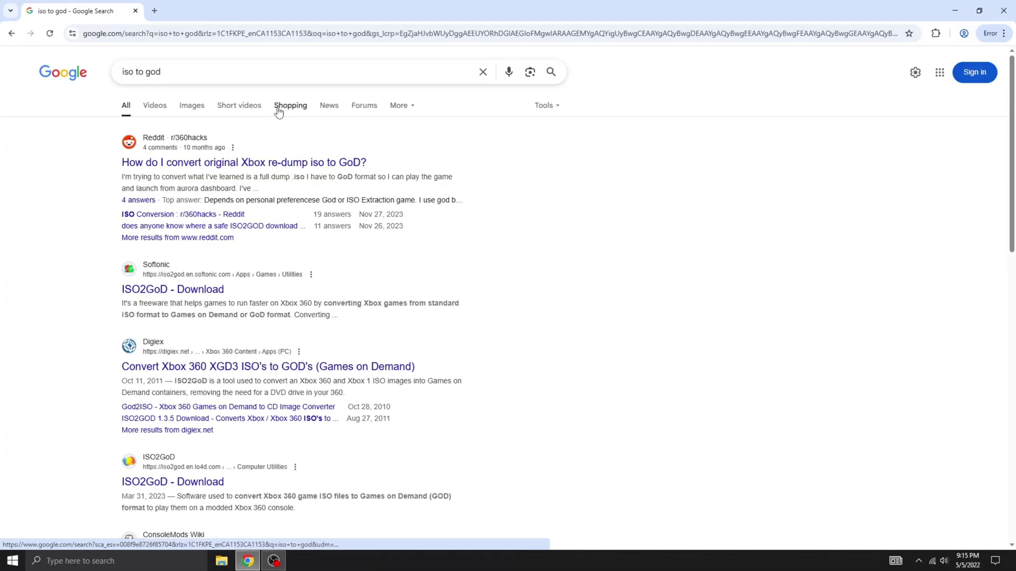
Step: Open the Softonic ISO2GoD 1.3.6 result and download iso2god.zip
{"action": "left_click", "coordinate": [180, 295]}
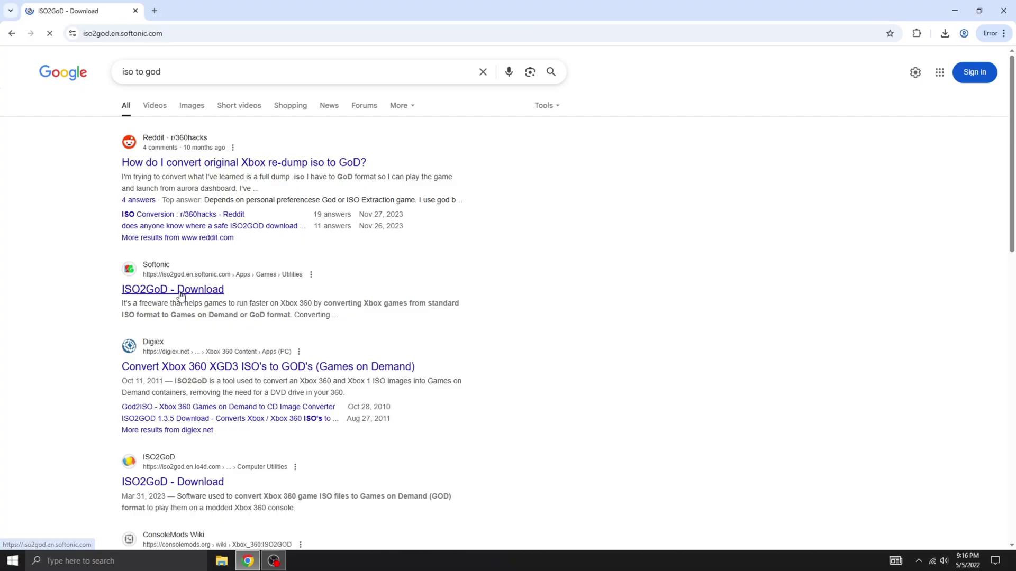
{"action": "scroll", "coordinate": [327, 373], "scroll_direction": "down", "scroll_amount": 4}
{"action": "scroll", "coordinate": [331, 374], "scroll_direction": "down", "scroll_amount": 8}
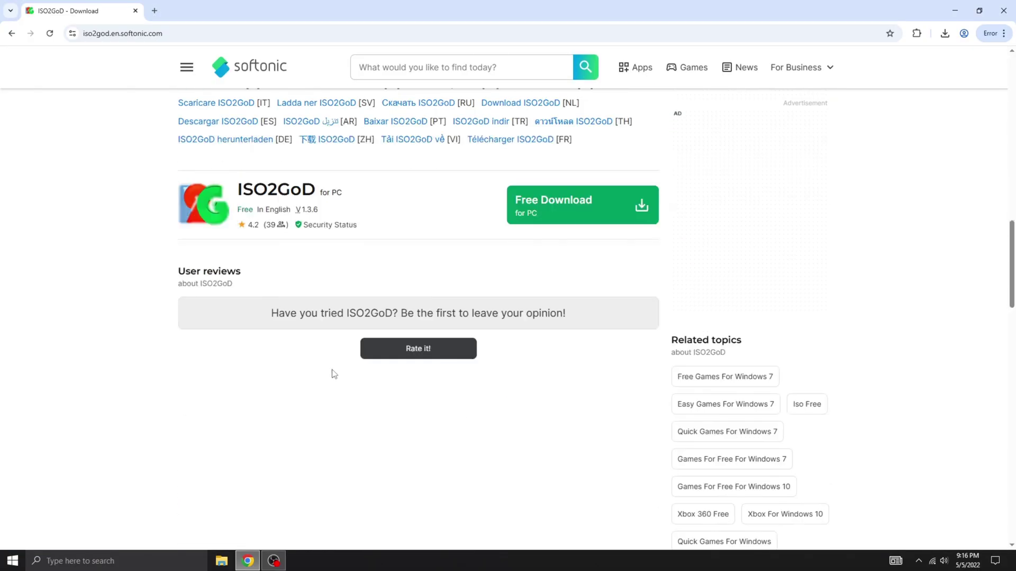
{"action": "scroll", "coordinate": [541, 295], "scroll_direction": "up", "scroll_amount": 12}
{"action": "left_click", "coordinate": [540, 281]}
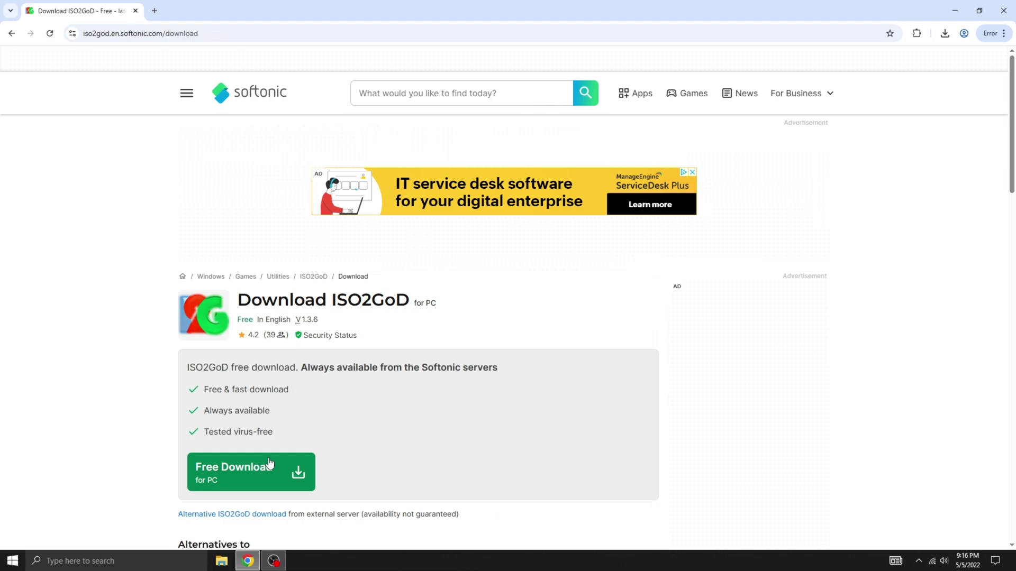
{"action": "left_click", "coordinate": [278, 465]}
Step: Extract Iso2God.exe from iso2god.zip to the desktop and place it mid-desktop
{"action": "left_click", "coordinate": [888, 63]}
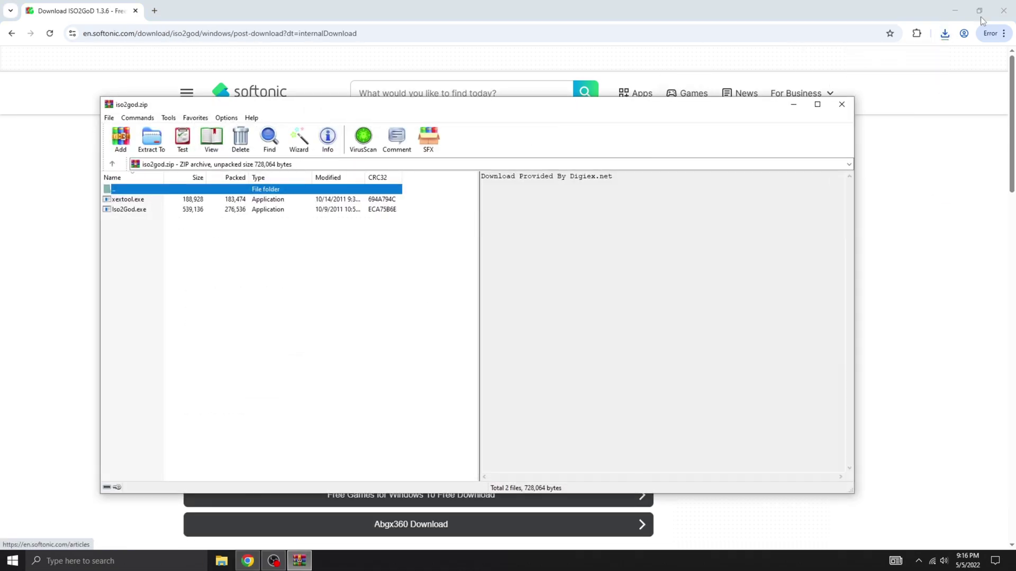
{"action": "left_click", "coordinate": [1003, 11]}
{"action": "left_click", "coordinate": [130, 209]}
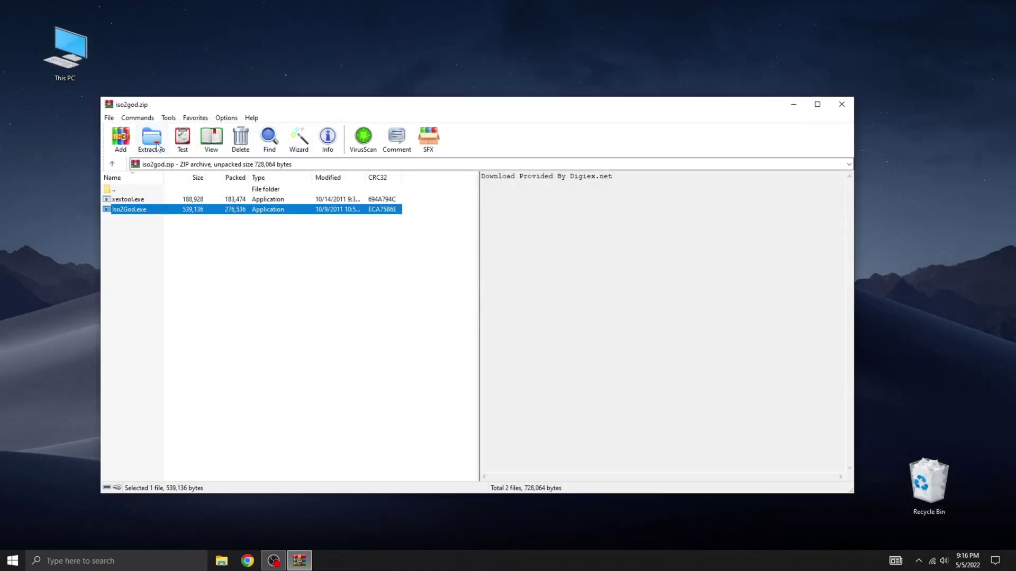
{"action": "left_click", "coordinate": [158, 146]}
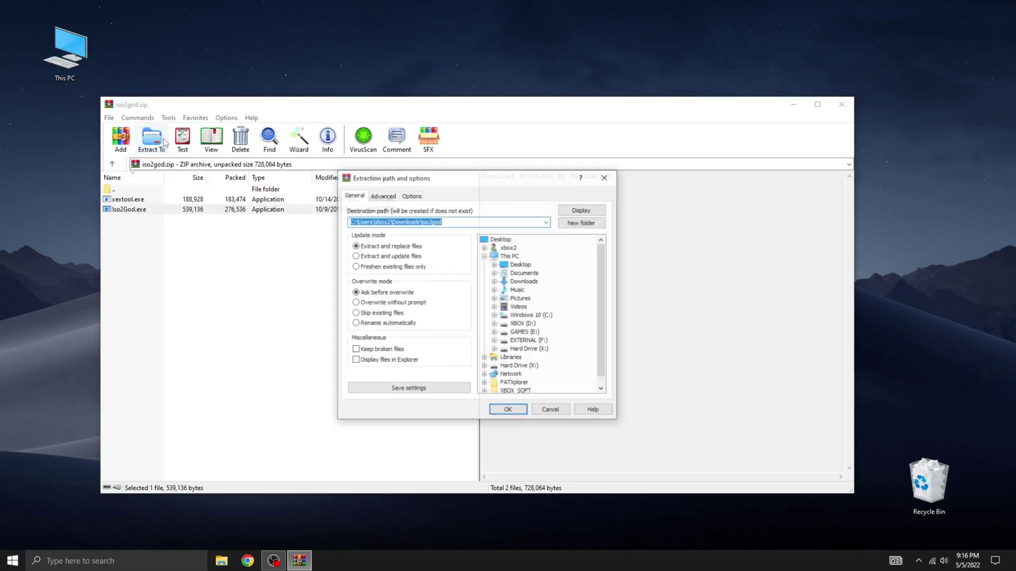
{"action": "left_click", "coordinate": [501, 240]}
{"action": "left_click", "coordinate": [508, 411]}
{"action": "left_click", "coordinate": [794, 105]}
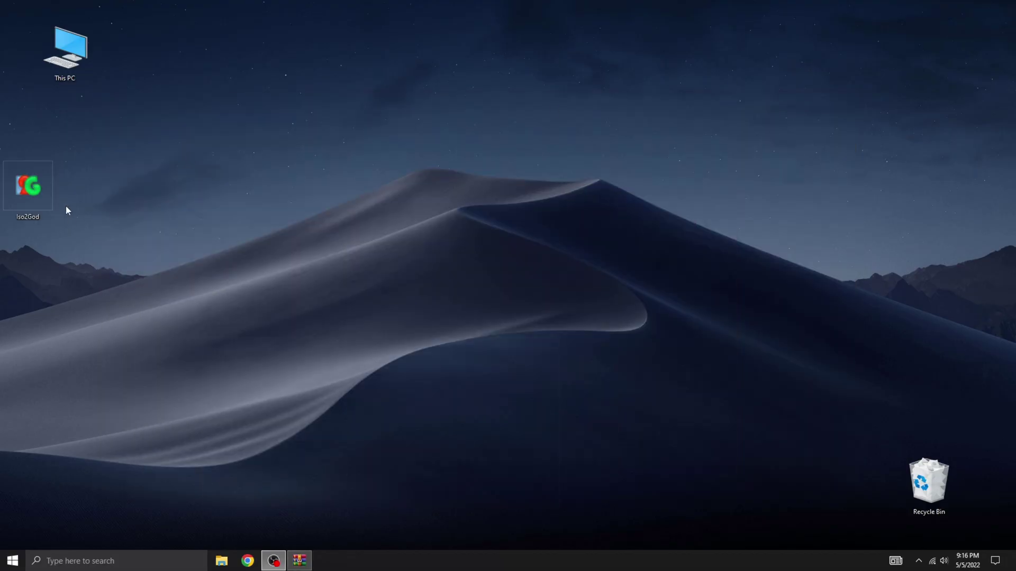
{"action": "left_click_drag", "start_coordinate": [29, 188], "coordinate": [447, 188]}
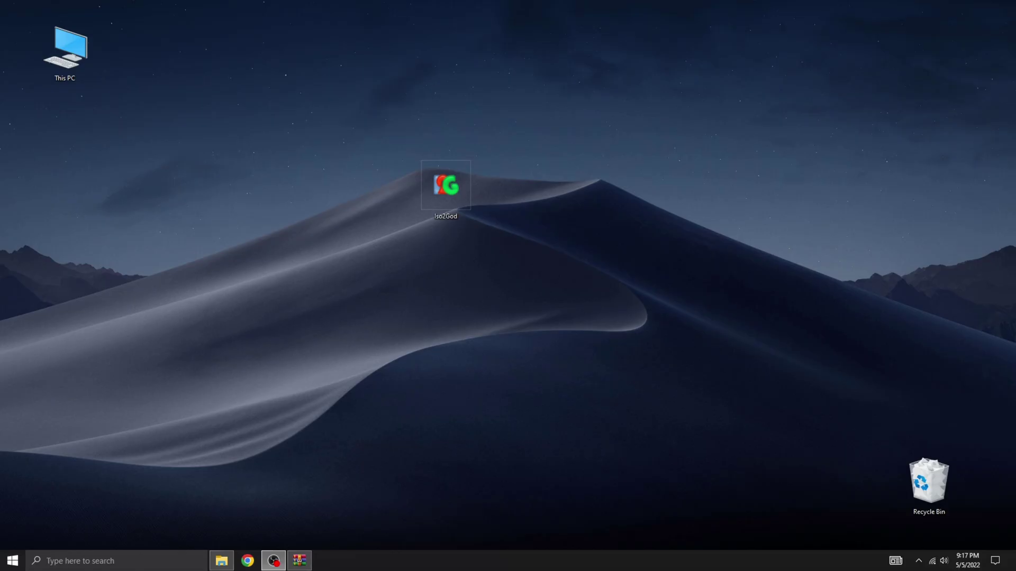
Step: Unpack the Batman - Arkham City zip to an ISO on the desktop and delete the zip
{"action": "left_click_drag", "start_coordinate": [839, 156], "coordinate": [579, 144]}
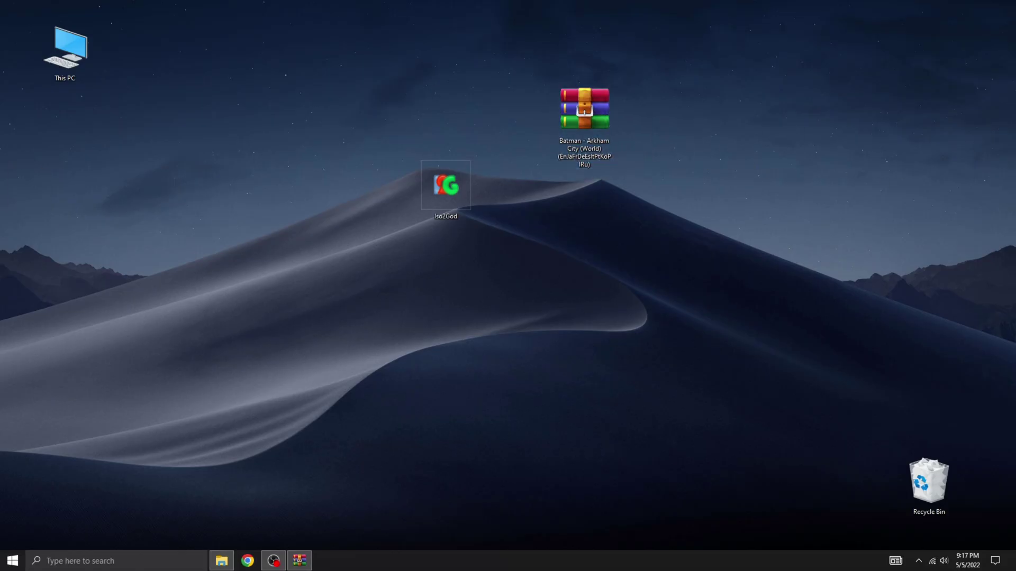
{"action": "right_click", "coordinate": [595, 118]}
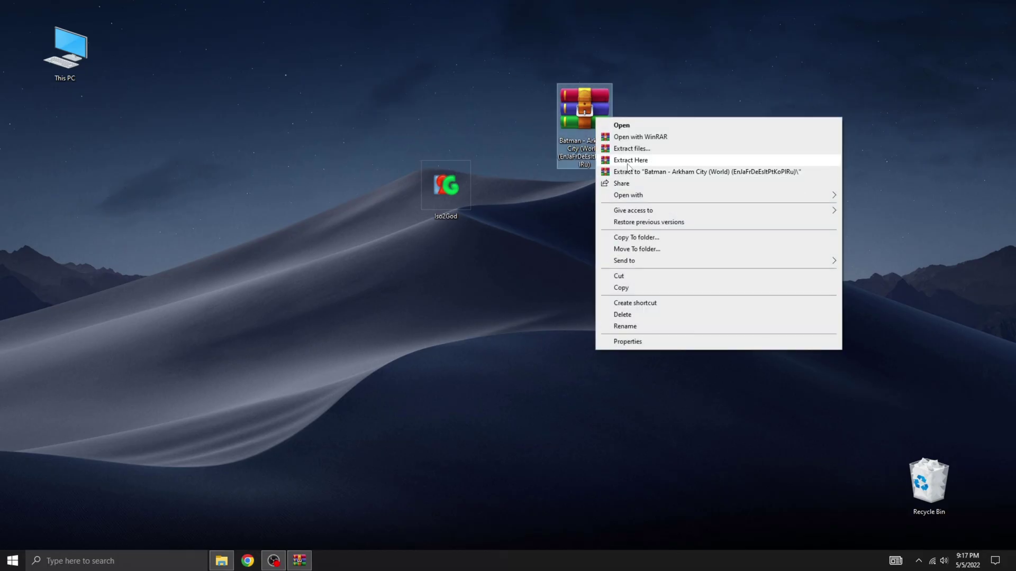
{"action": "left_click", "coordinate": [628, 164]}
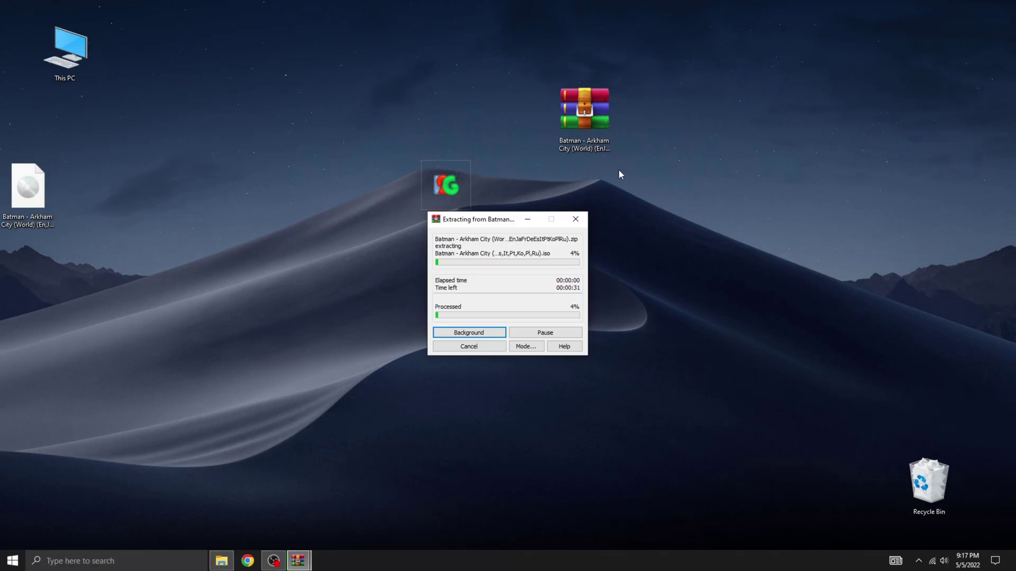
{"action": "left_click_drag", "start_coordinate": [27, 186], "coordinate": [364, 186]}
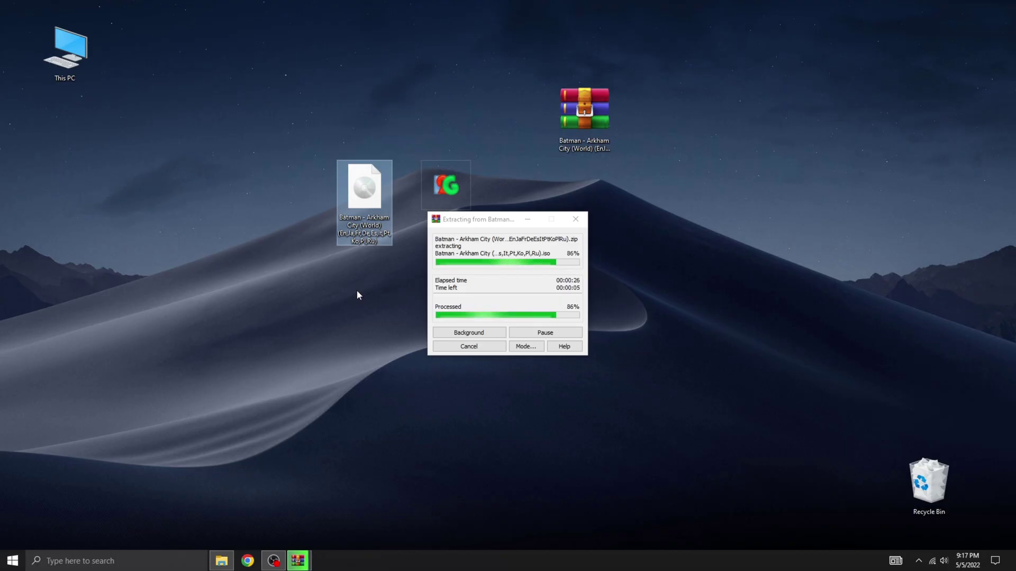
{"action": "left_click_drag", "start_coordinate": [585, 114], "coordinate": [910, 479]}
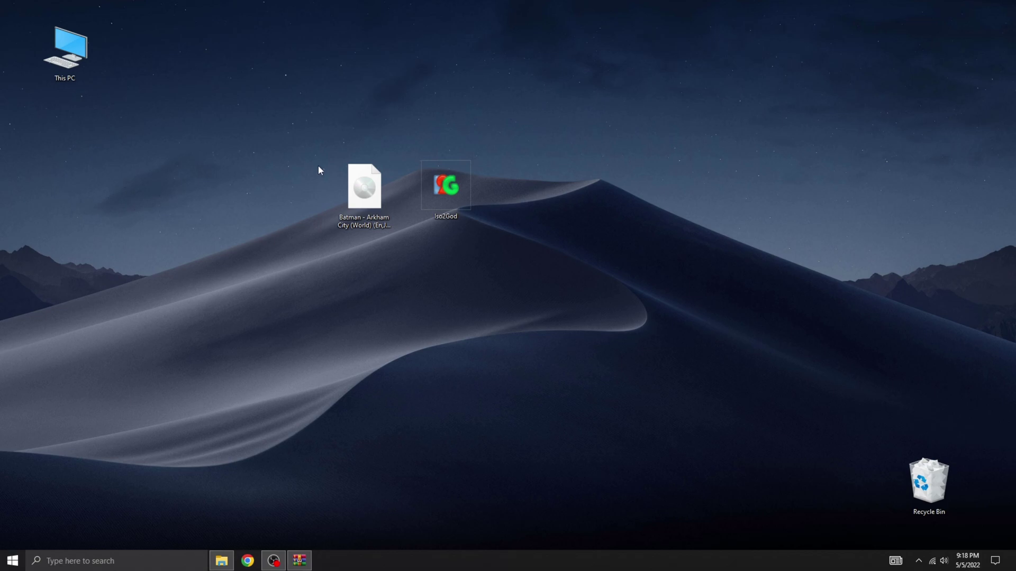
Step: Move the Batman ISO right of Iso2God and close the DVD Drive (G:) window
{"action": "left_click_drag", "start_coordinate": [370, 204], "coordinate": [543, 194]}
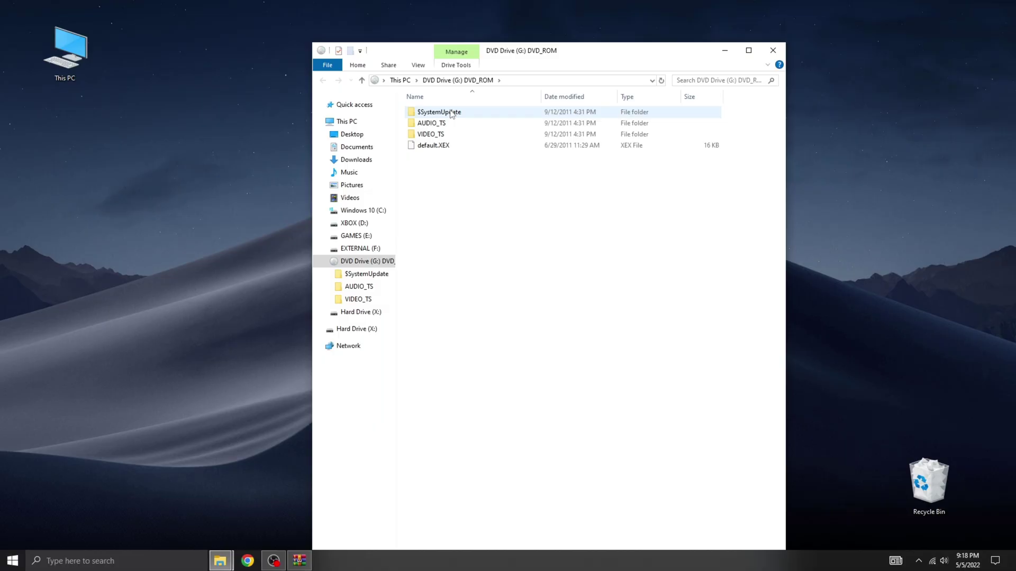
{"action": "left_click", "coordinate": [775, 51]}
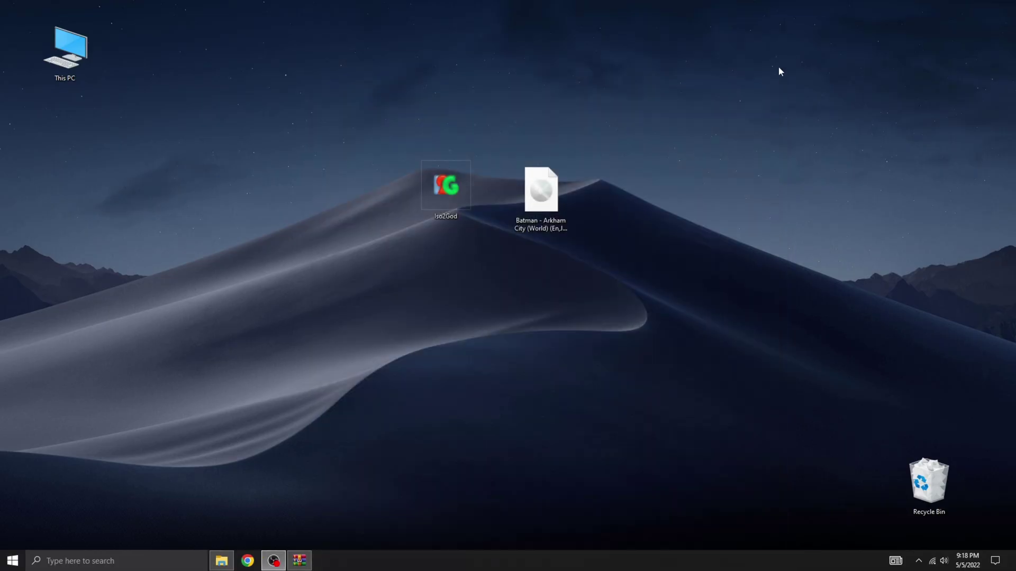
{"action": "double_click", "coordinate": [444, 175]}
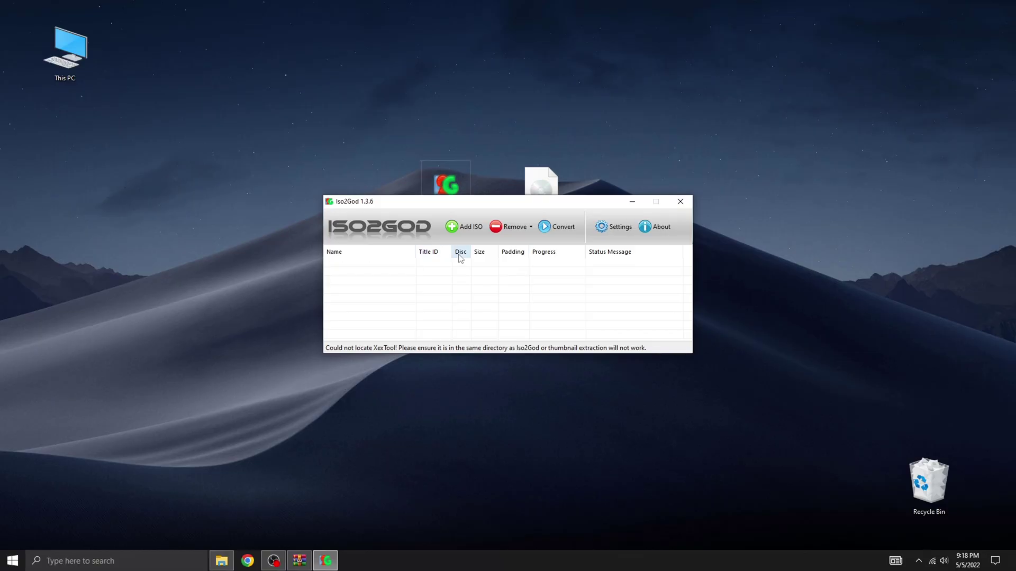
{"action": "left_click", "coordinate": [464, 226]}
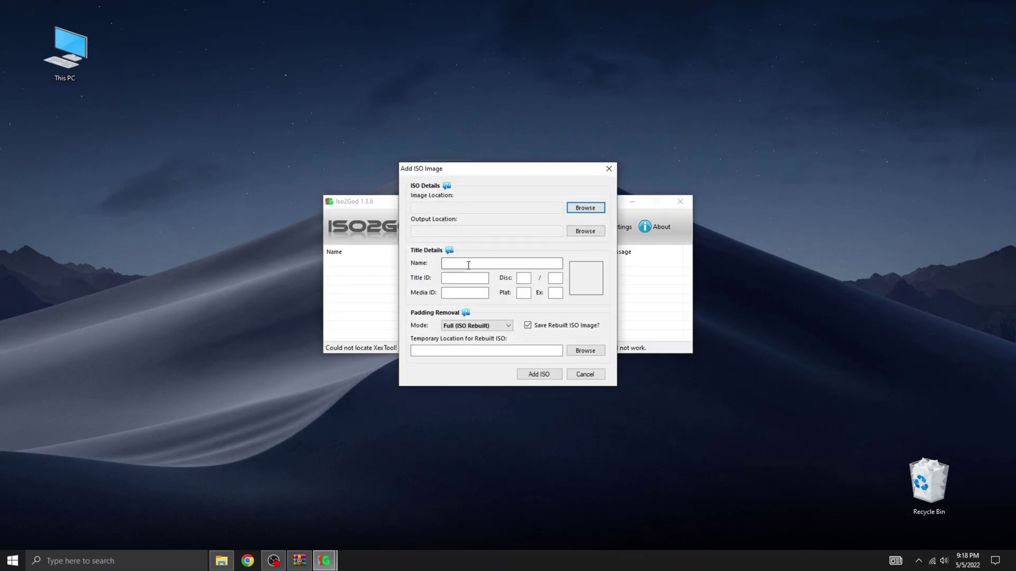
{"action": "left_click", "coordinate": [585, 207]}
{"action": "double_click", "coordinate": [645, 274]}
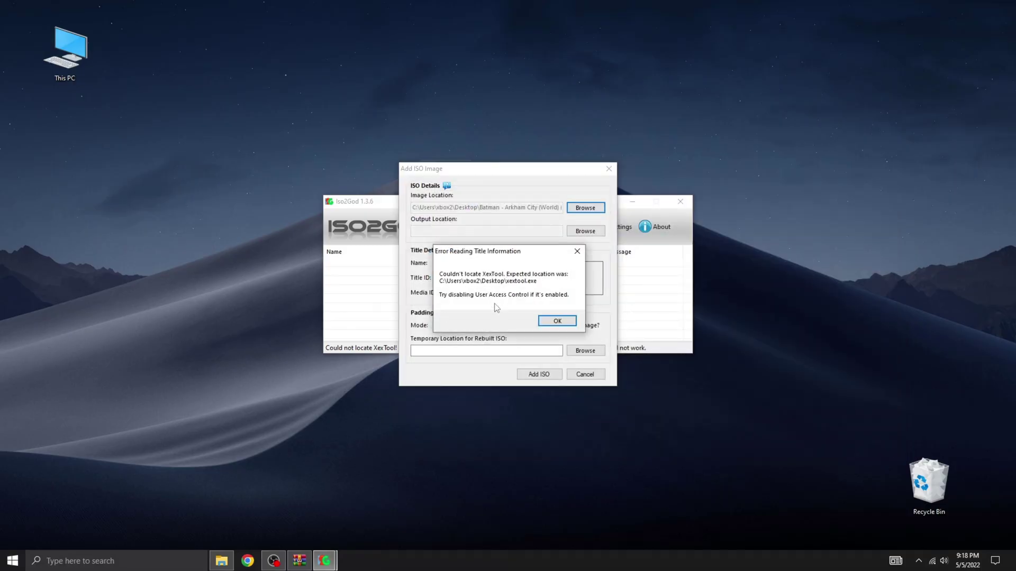
{"action": "left_click", "coordinate": [558, 321]}
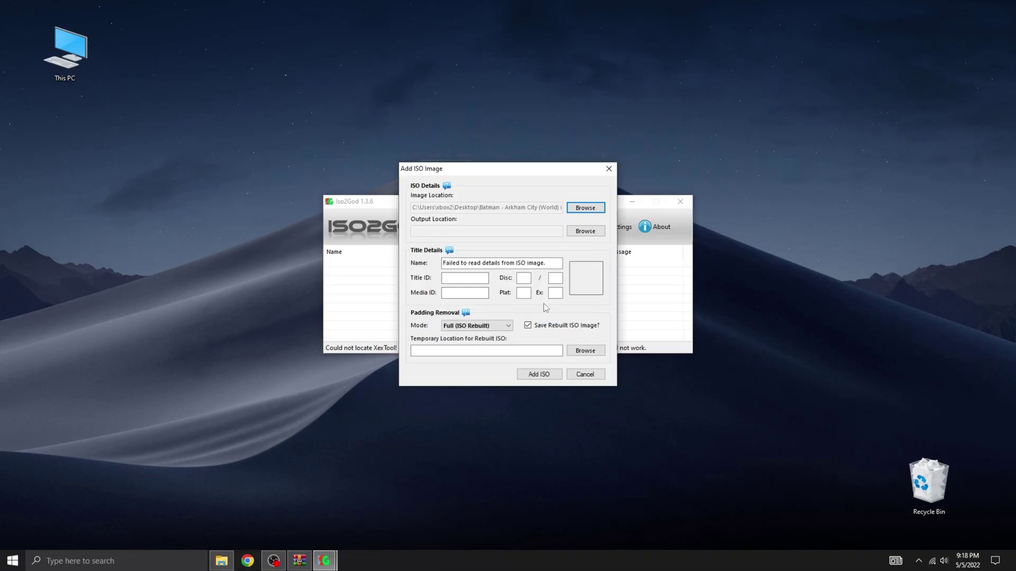
{"action": "left_click", "coordinate": [585, 374]}
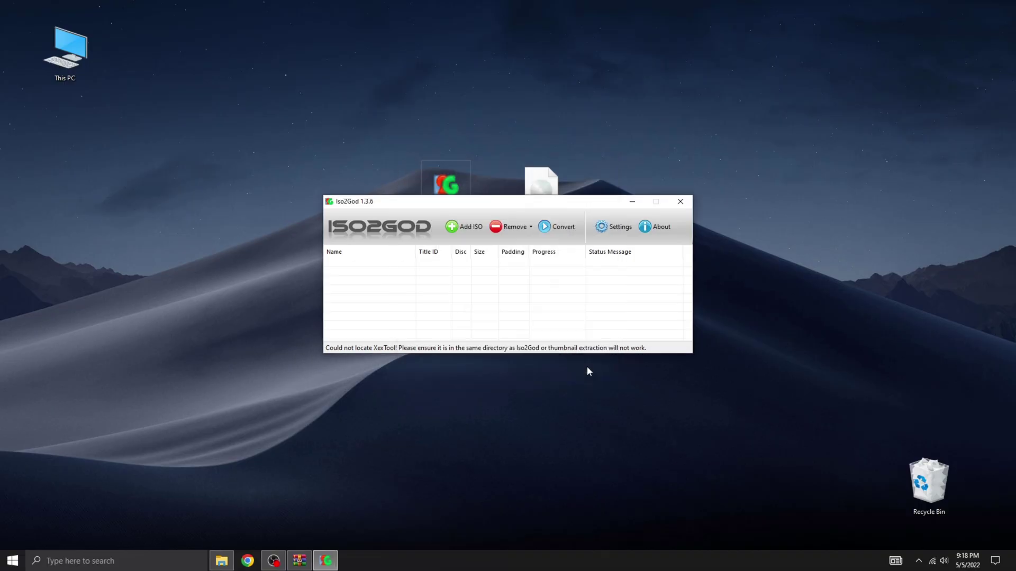
{"action": "left_click", "coordinate": [681, 201]}
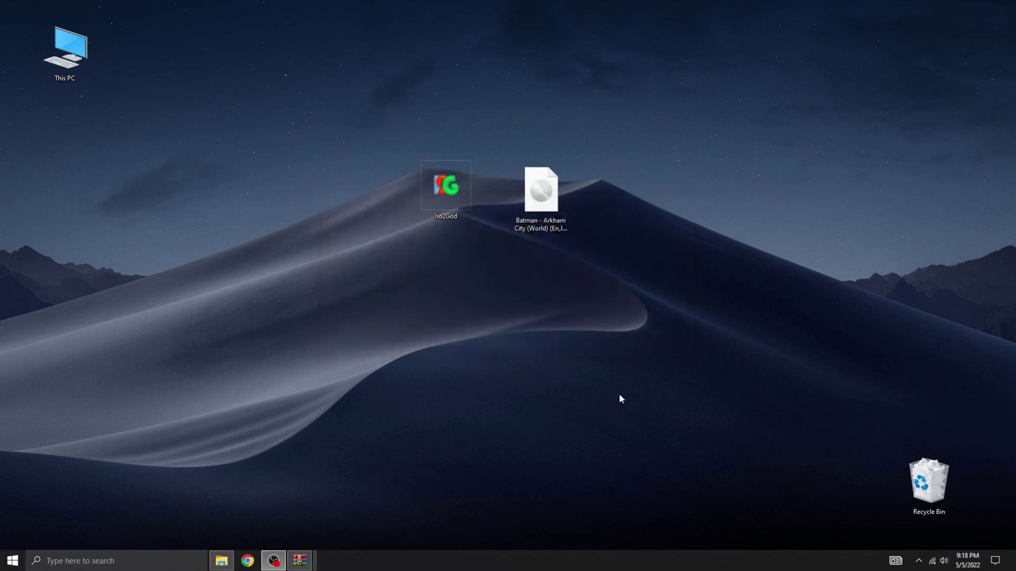
Step: Extract xextool.exe to the desktop, close WinRAR, and place xextool below Iso2God
{"action": "left_click", "coordinate": [300, 561]}
{"action": "left_click", "coordinate": [170, 200]}
{"action": "left_click", "coordinate": [151, 139]}
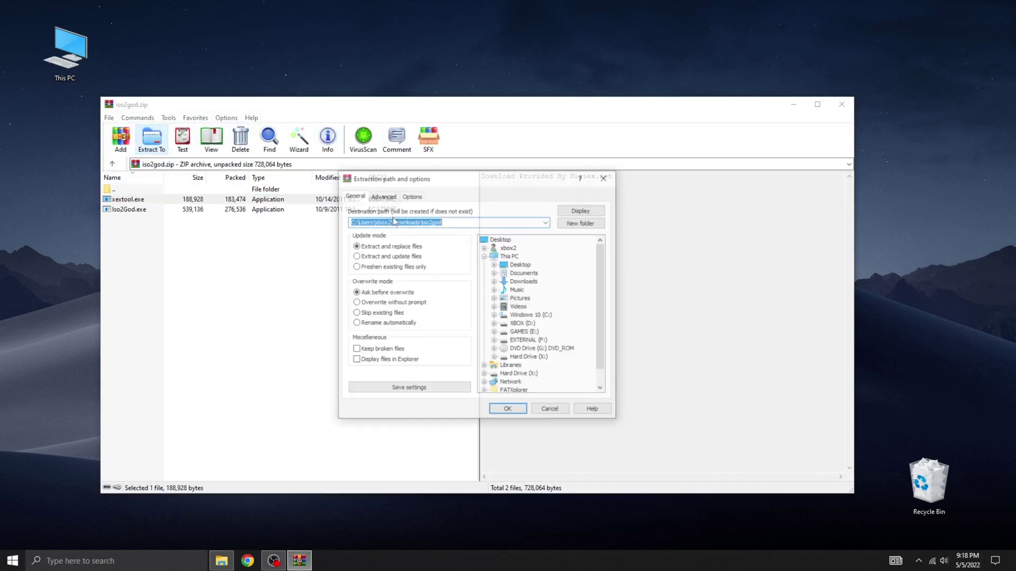
{"action": "left_click", "coordinate": [530, 264]}
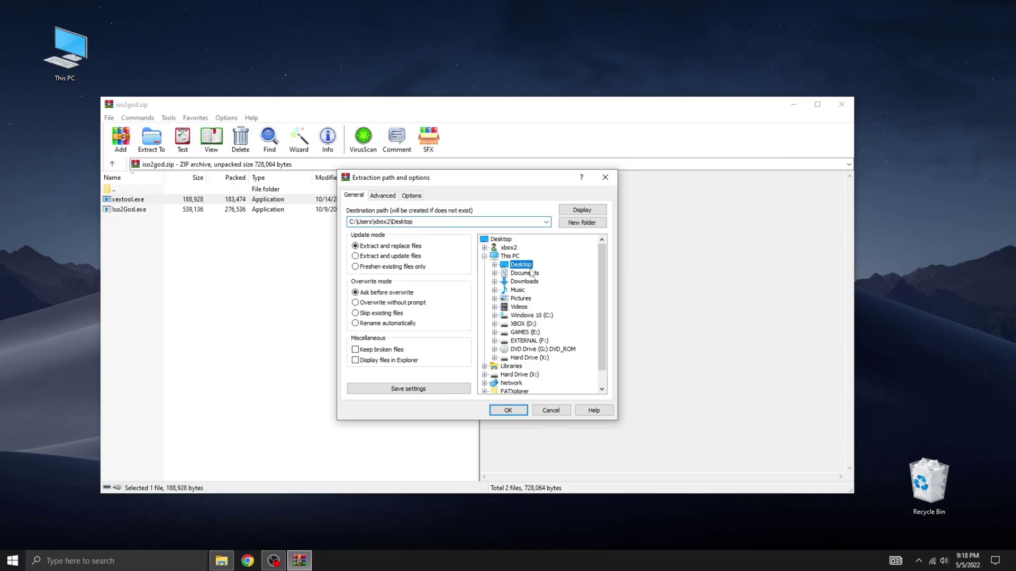
{"action": "left_click", "coordinate": [507, 411]}
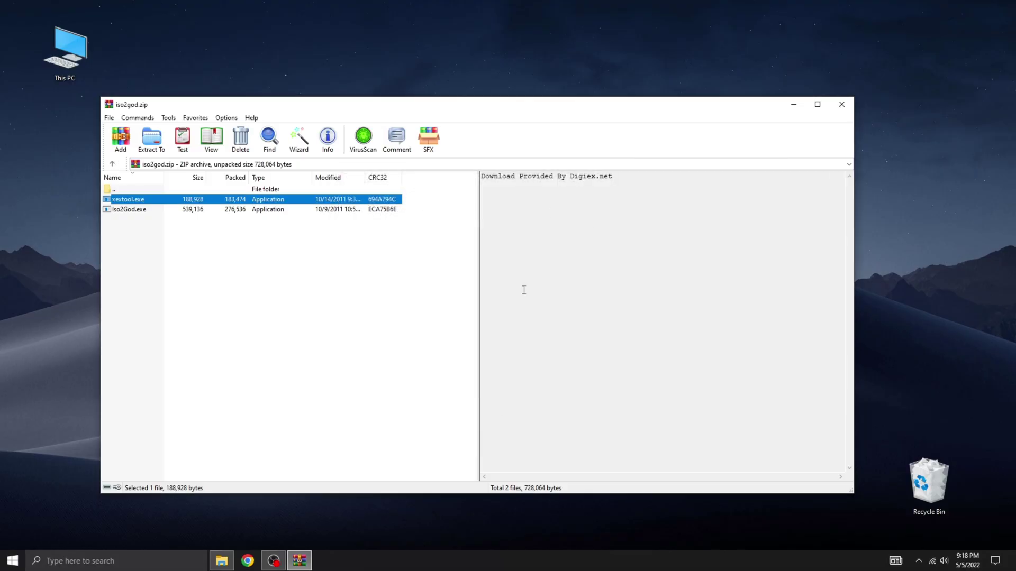
{"action": "left_click", "coordinate": [842, 104]}
{"action": "left_click_drag", "start_coordinate": [44, 200], "coordinate": [453, 283]}
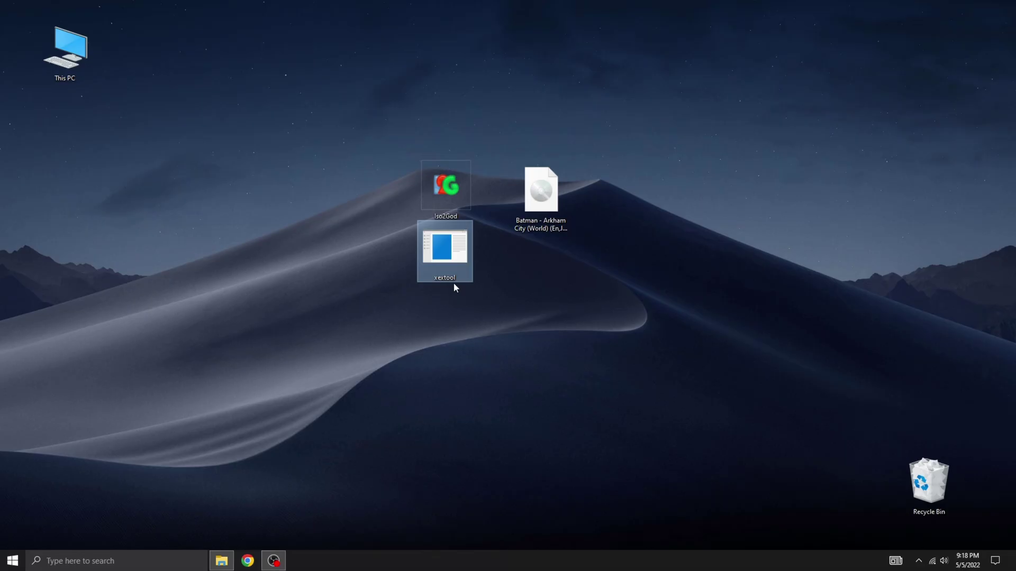
Step: Launch Iso2God and load the Batman Arkham City ISO as the source image
{"action": "double_click", "coordinate": [447, 214]}
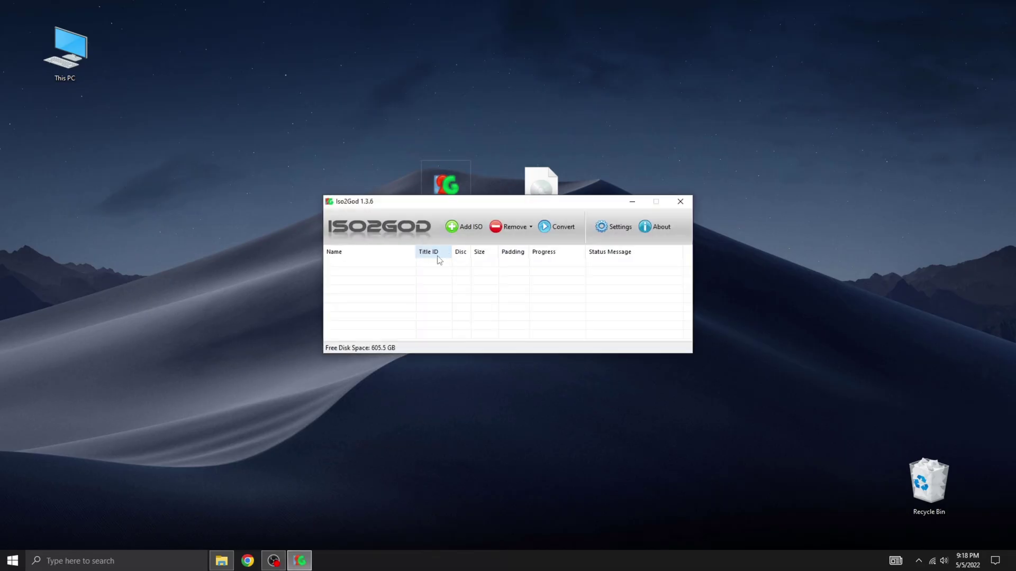
{"action": "left_click", "coordinate": [459, 228]}
{"action": "left_click", "coordinate": [585, 208]}
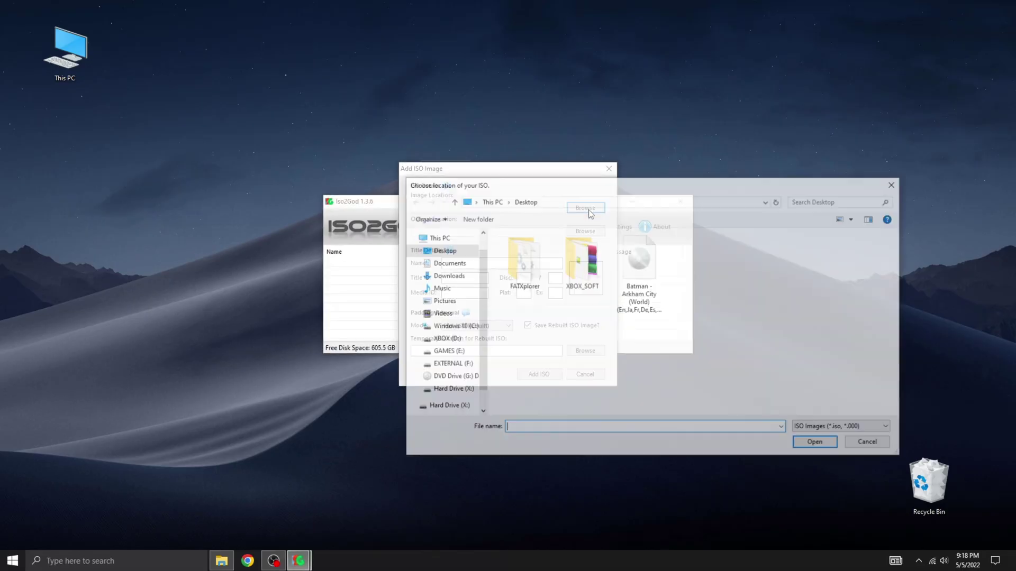
{"action": "double_click", "coordinate": [625, 263]}
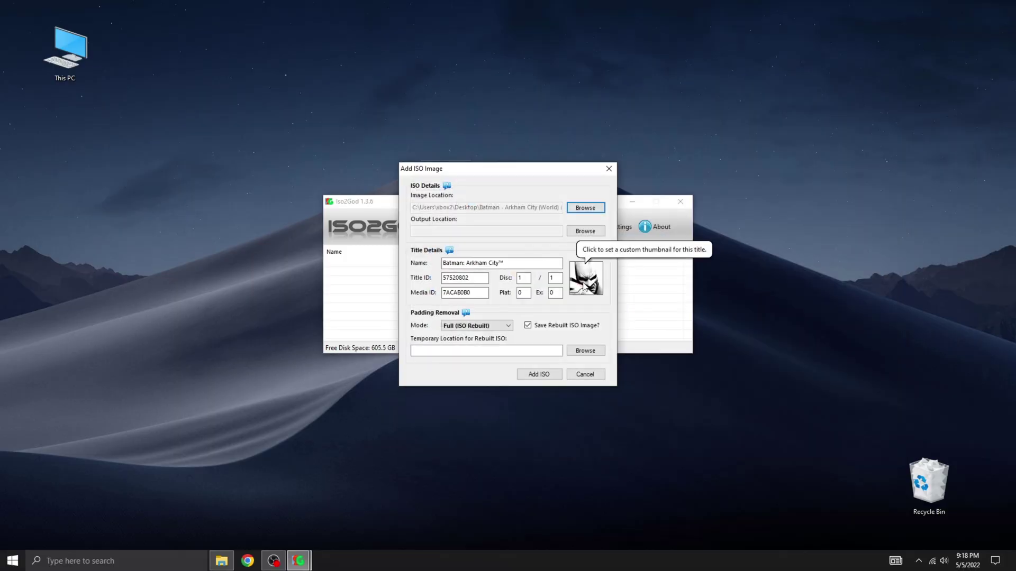
{"action": "left_click_drag", "start_coordinate": [477, 278], "coordinate": [434, 293]}
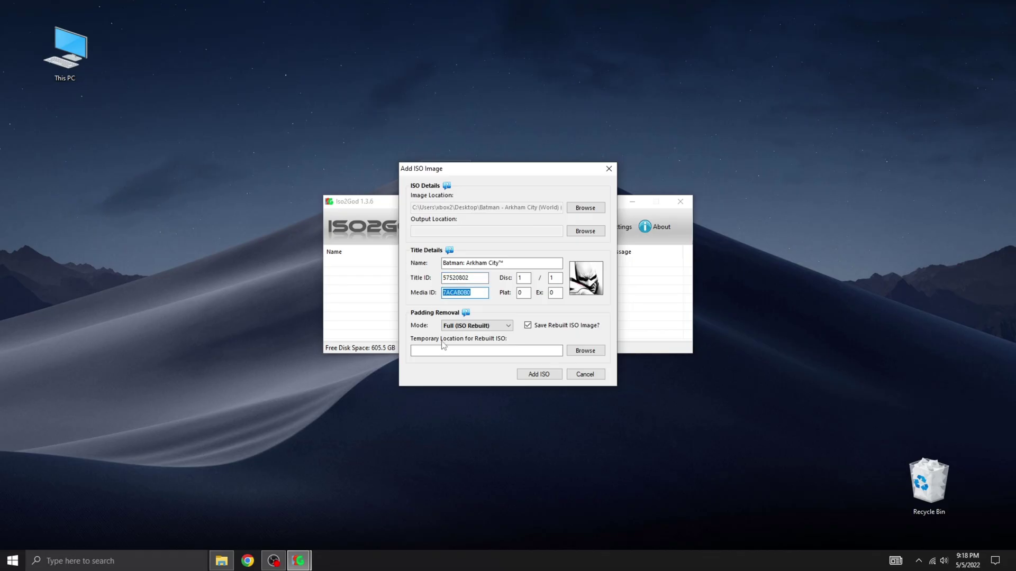
Step: Set Desktop as output and temporary location, drop the rebuilt ISO, keep Full padding, and queue it
{"action": "left_click", "coordinate": [584, 233]}
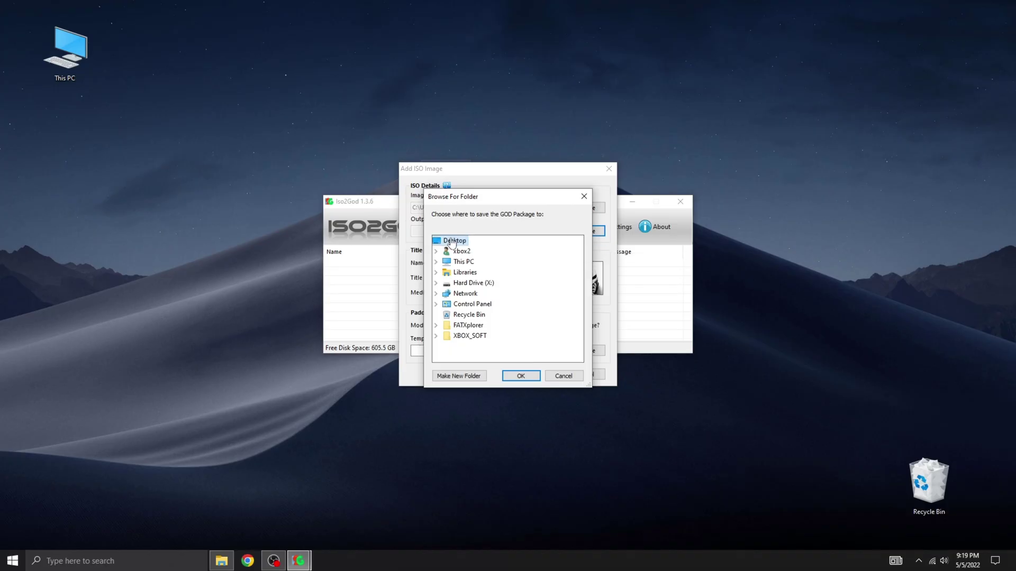
{"action": "left_click", "coordinate": [521, 377]}
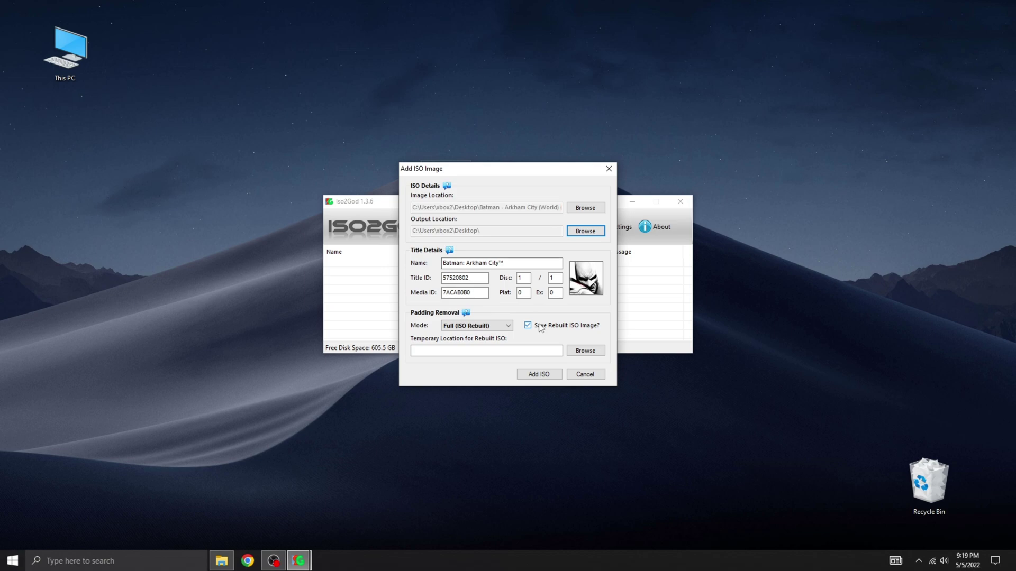
{"action": "left_click", "coordinate": [540, 329]}
{"action": "left_click", "coordinate": [582, 351]}
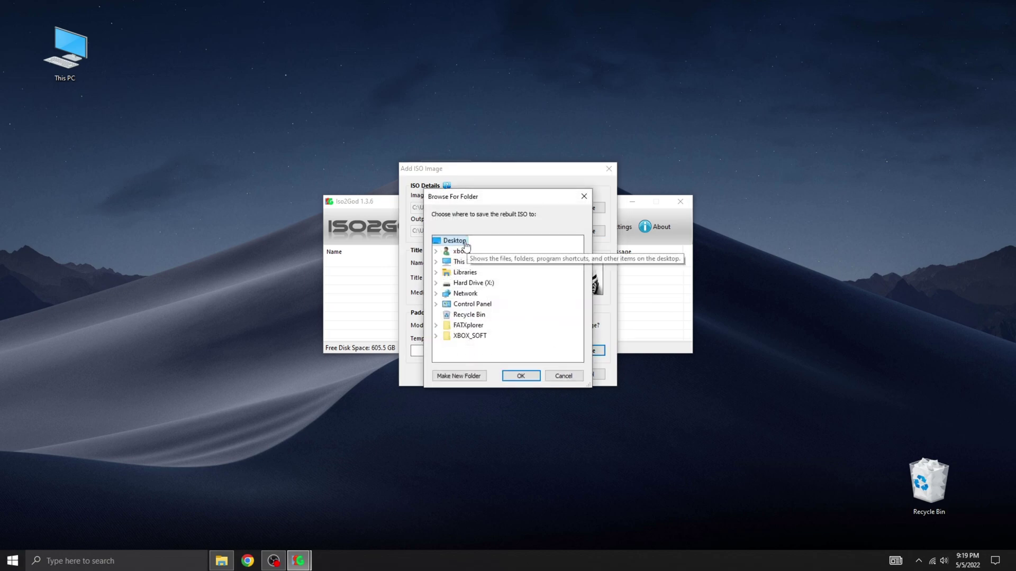
{"action": "left_click", "coordinate": [522, 376]}
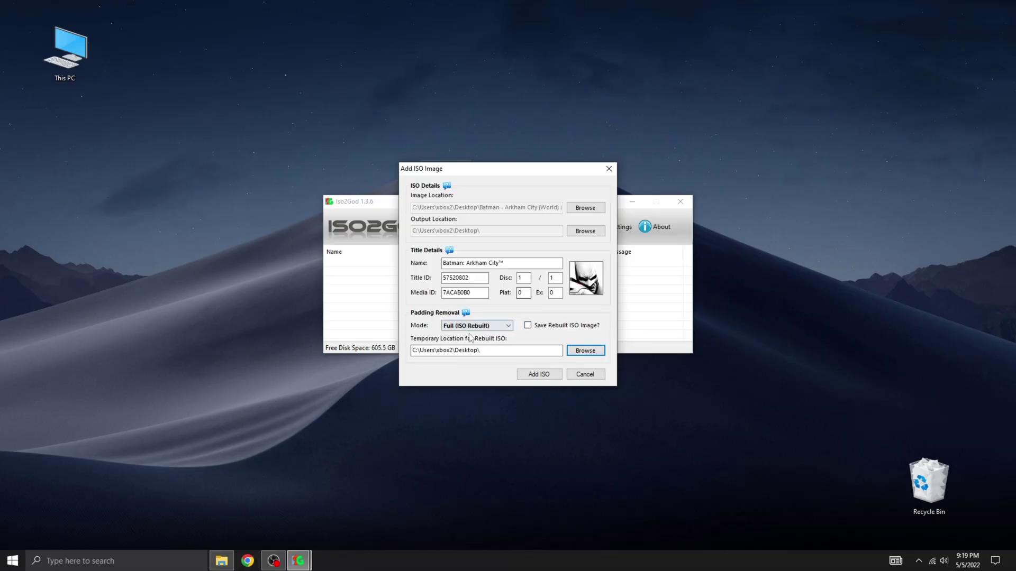
{"action": "left_click", "coordinate": [483, 327]}
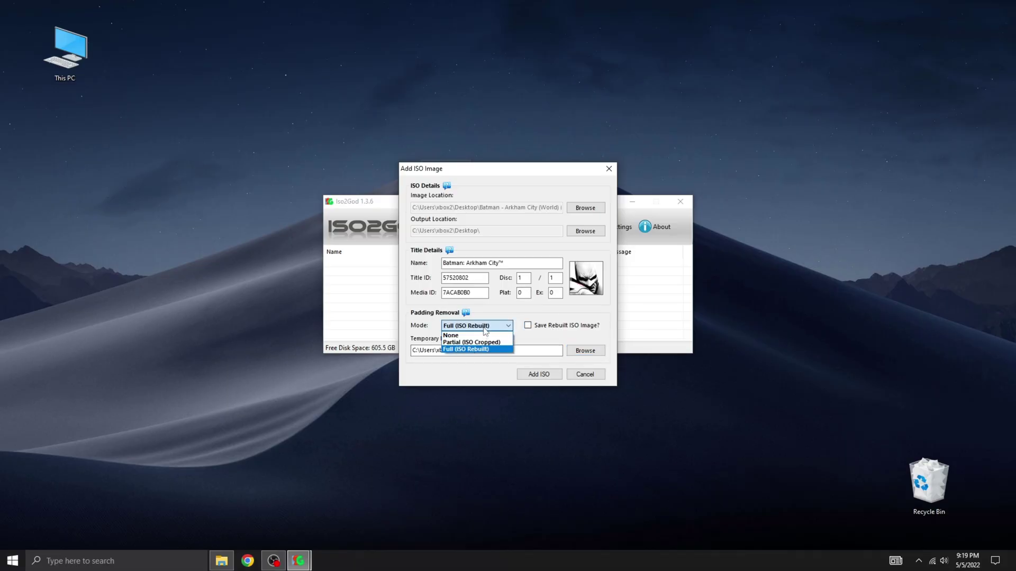
{"action": "left_click", "coordinate": [485, 330]}
{"action": "left_click", "coordinate": [545, 376]}
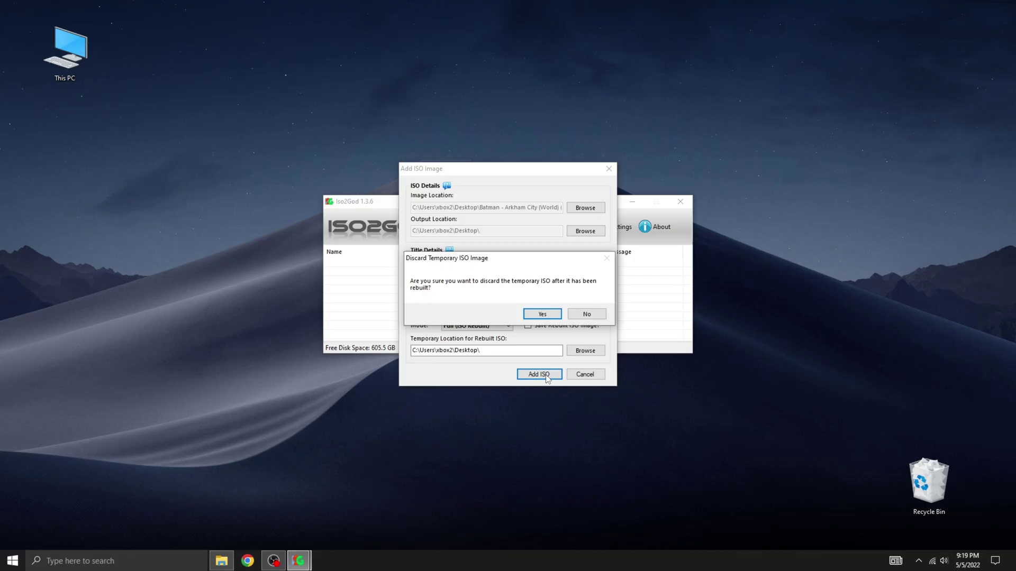
{"action": "left_click", "coordinate": [543, 316]}
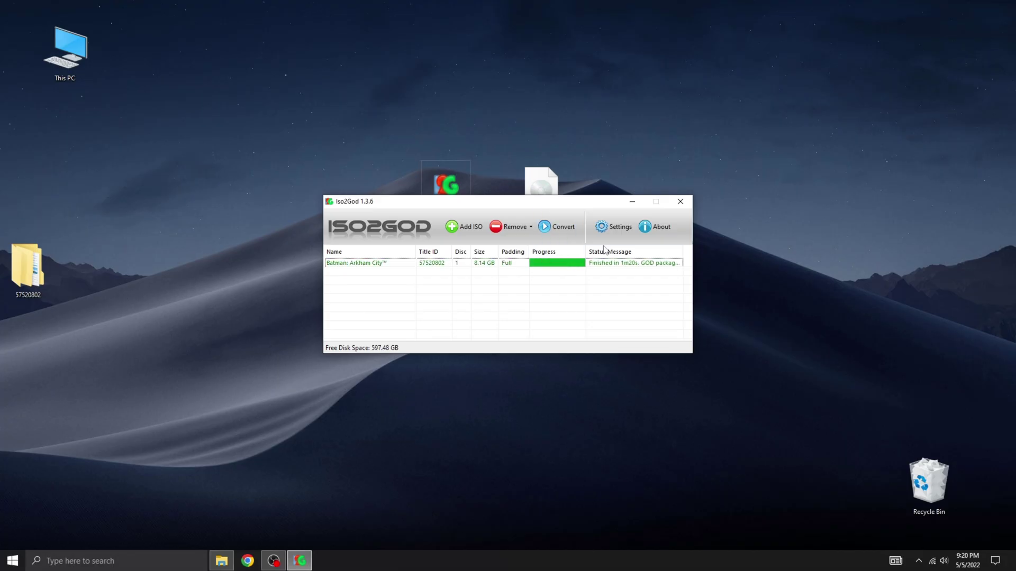
Step: Close Iso2God, move the 57520802 folder mid-desktop, and inspect its 00007000 subfolder
{"action": "left_click", "coordinate": [680, 202]}
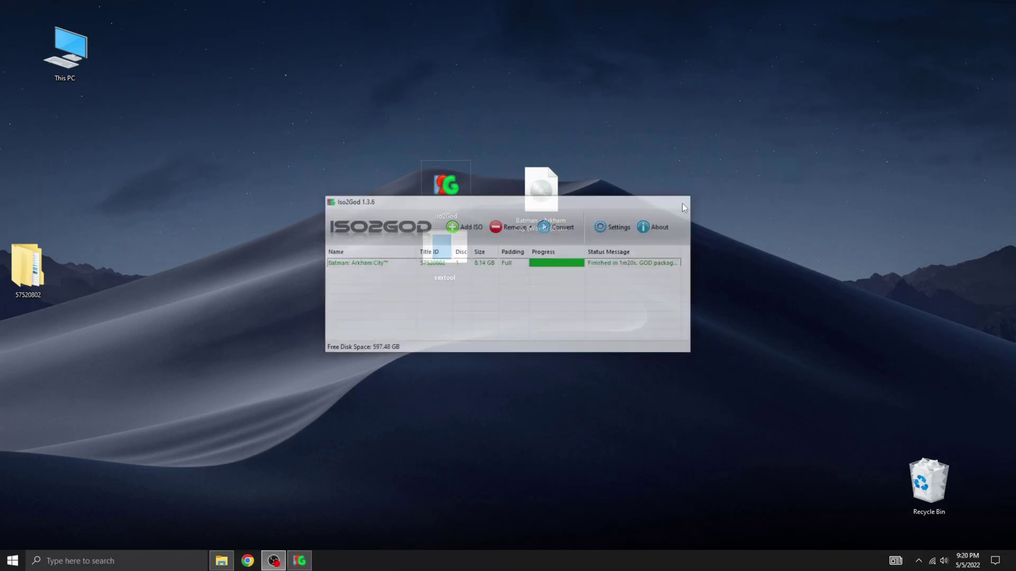
{"action": "left_click_drag", "start_coordinate": [26, 280], "coordinate": [537, 354]}
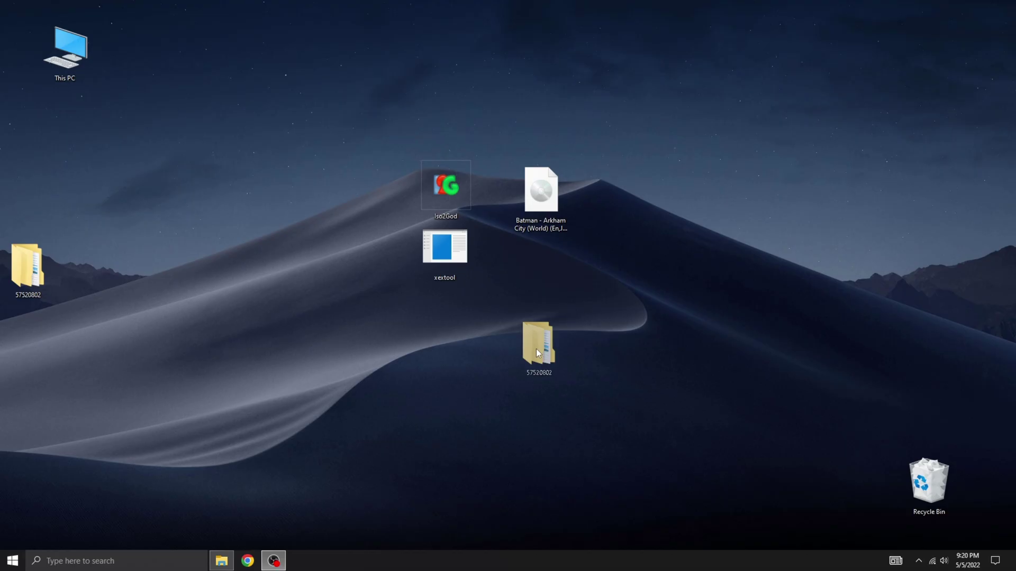
{"action": "left_click_drag", "start_coordinate": [547, 288], "coordinate": [547, 289]}
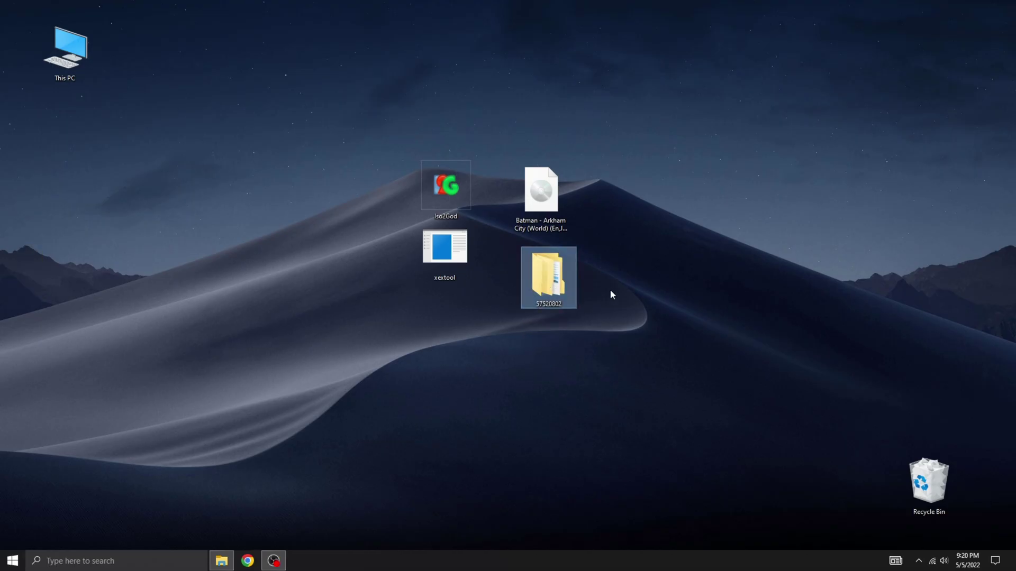
{"action": "double_click", "coordinate": [553, 290]}
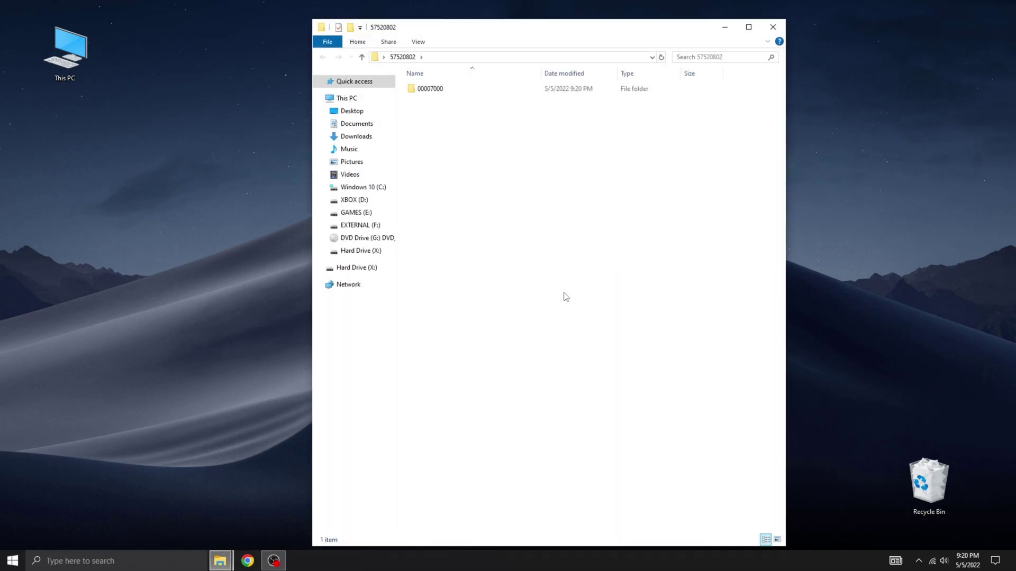
{"action": "double_click", "coordinate": [449, 89]}
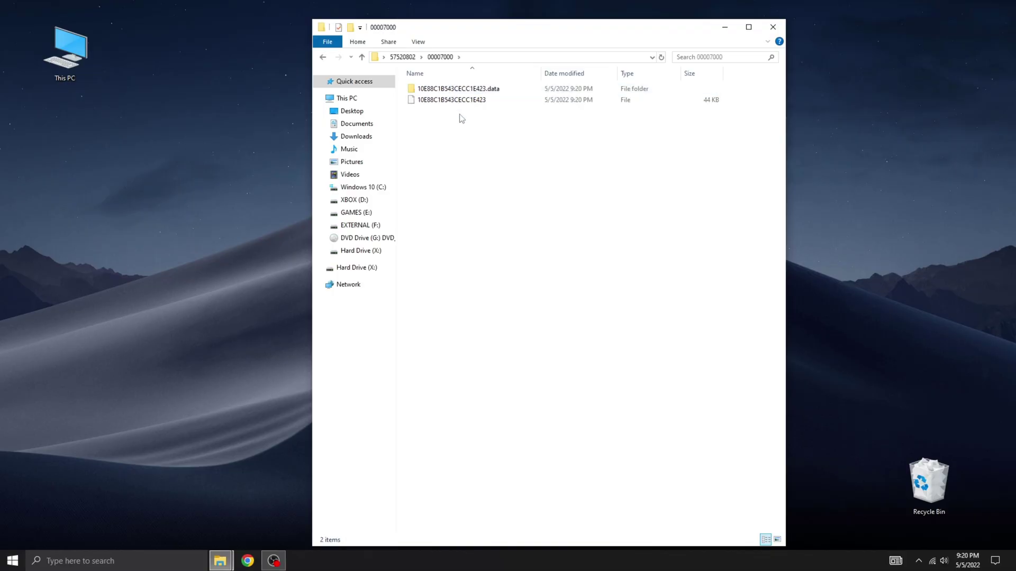
{"action": "left_click", "coordinate": [773, 27]}
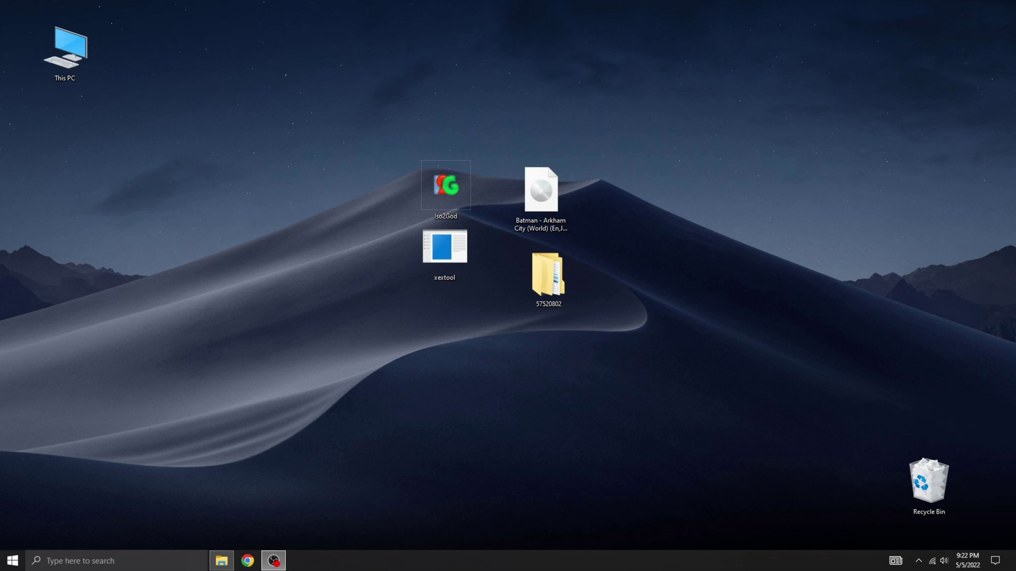
Step: Launch FATXplorer, load the Xbox 360 HDD, and mount its Content Partition on X:
{"action": "left_click_drag", "start_coordinate": [794, 214], "coordinate": [728, 186]}
{"action": "double_click", "coordinate": [728, 186]}
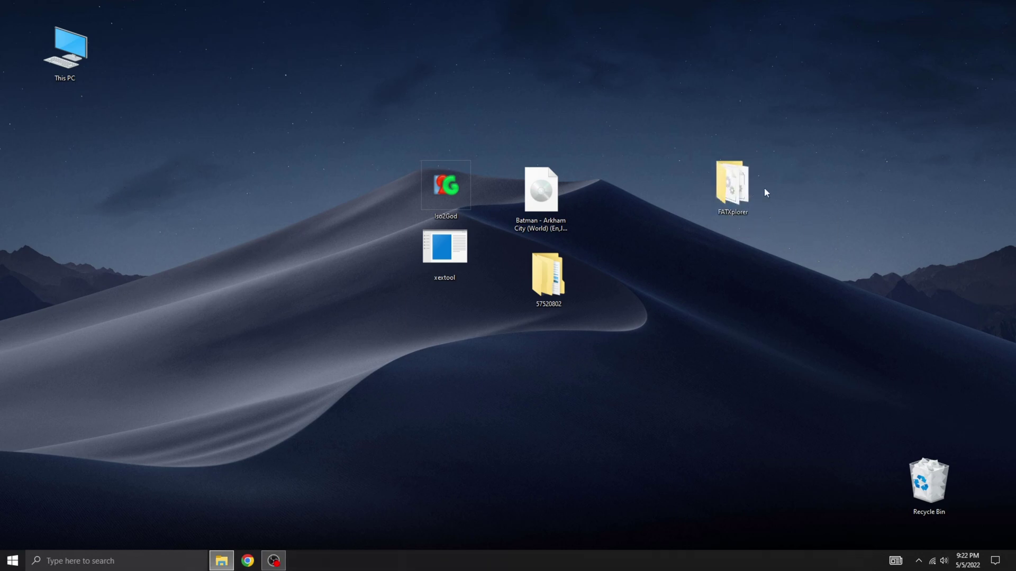
{"action": "left_click", "coordinate": [633, 289]}
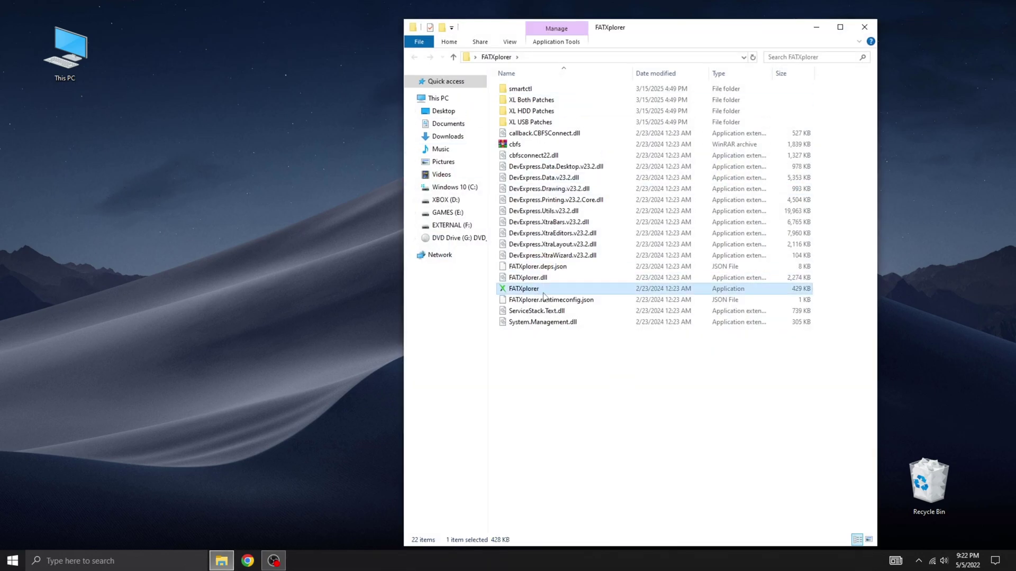
{"action": "double_click", "coordinate": [630, 291]}
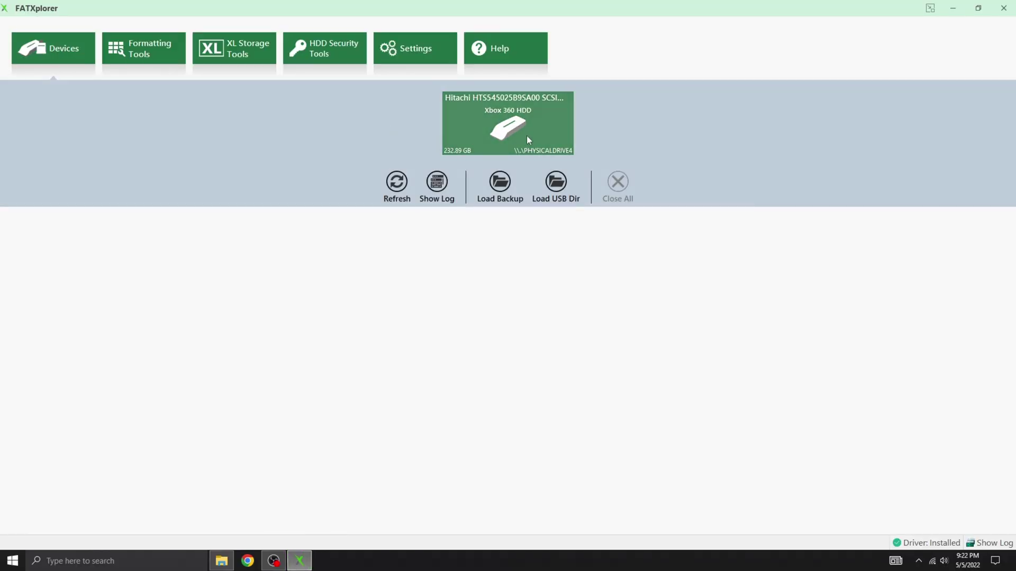
{"action": "left_click", "coordinate": [526, 136]}
{"action": "left_click", "coordinate": [507, 209]}
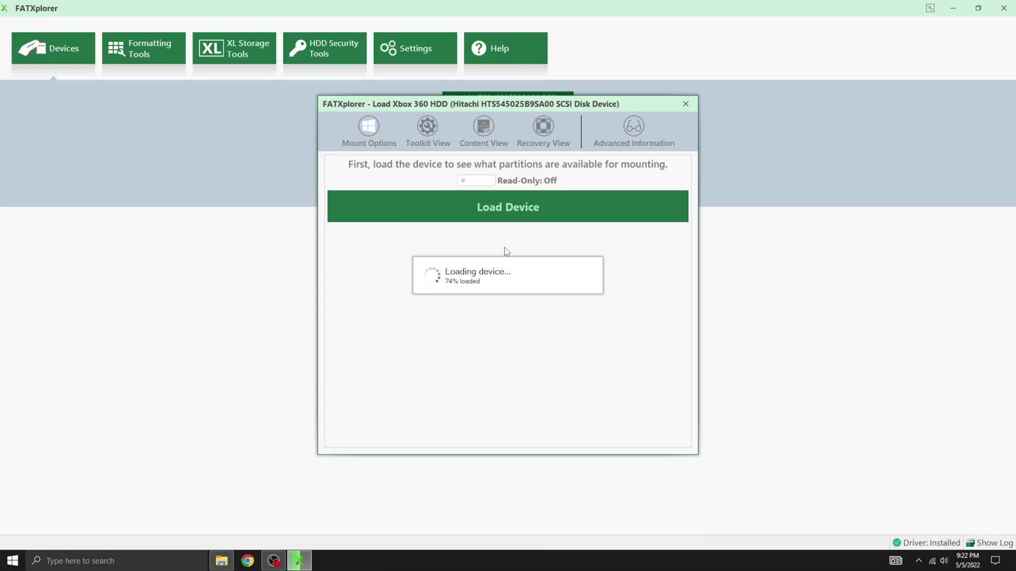
{"action": "scroll", "coordinate": [499, 350], "scroll_direction": "down", "scroll_amount": 2}
{"action": "left_click", "coordinate": [498, 354]}
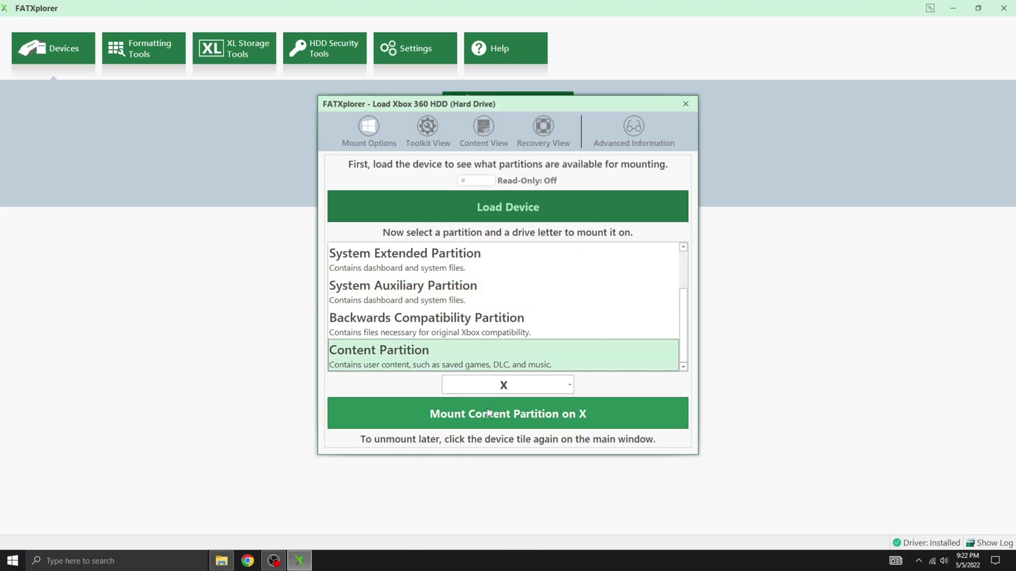
{"action": "left_click", "coordinate": [488, 413]}
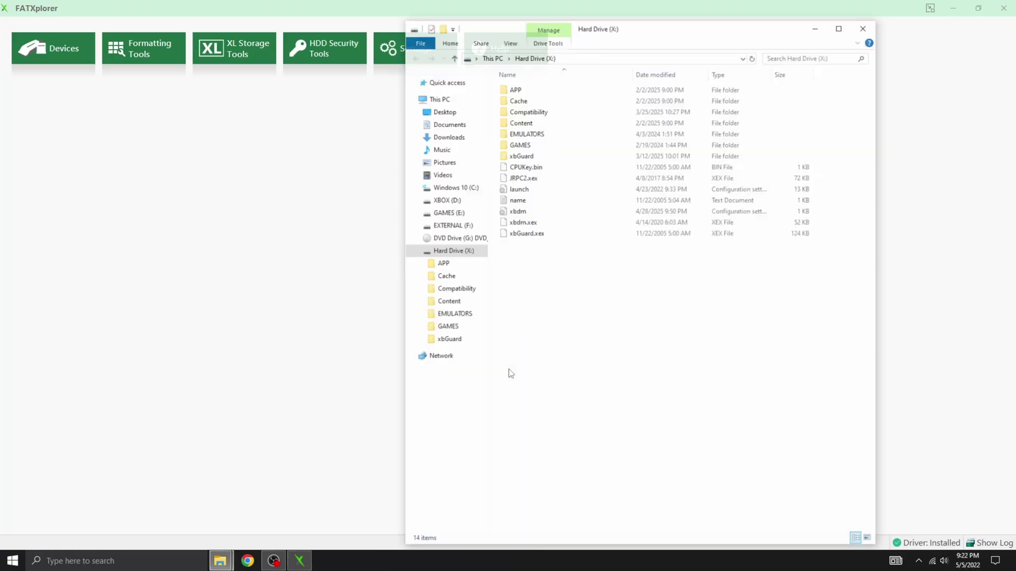
Step: Close the FATXplorer folder and rearrange the drive window and four desktop icons
{"action": "left_click", "coordinate": [952, 8]}
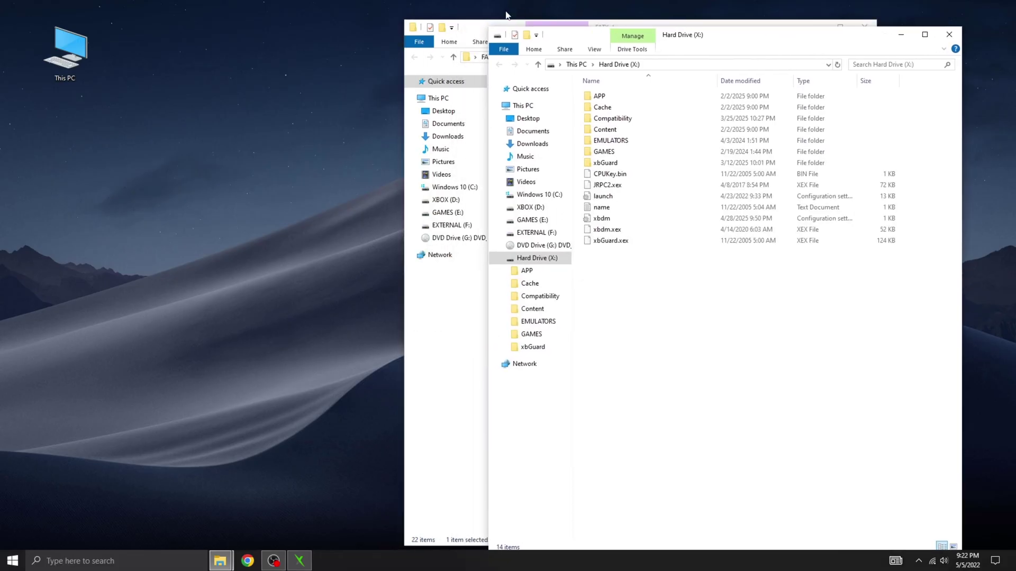
{"action": "left_click", "coordinate": [472, 33]}
{"action": "left_click", "coordinate": [790, 31]}
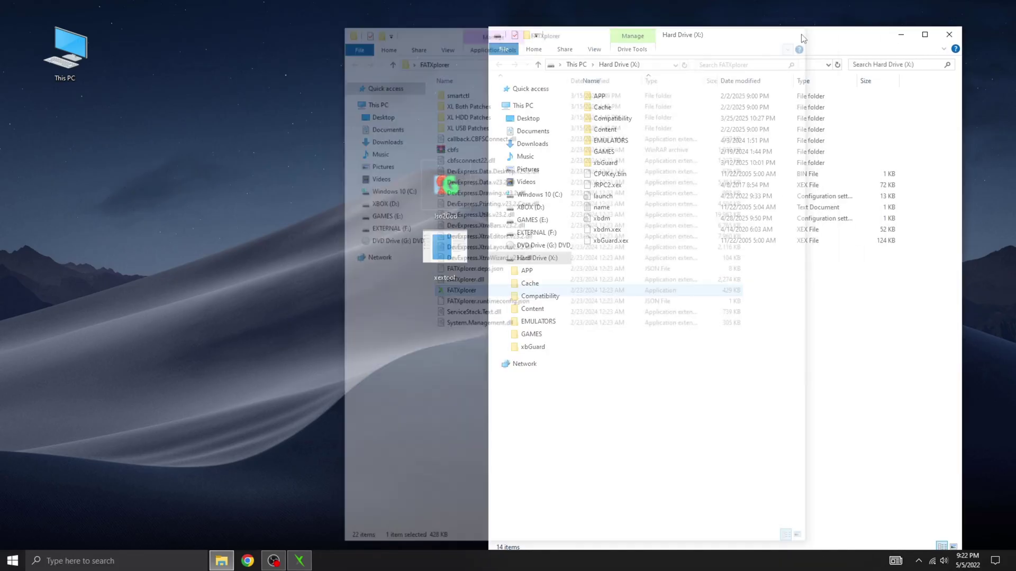
{"action": "left_click_drag", "start_coordinate": [808, 38], "coordinate": [887, 38]}
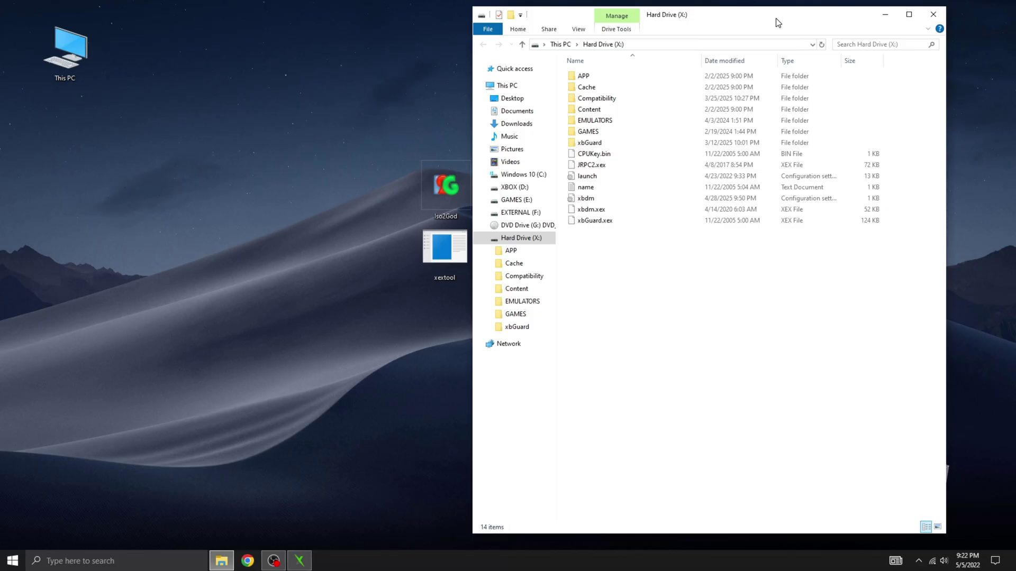
{"action": "left_click_drag", "start_coordinate": [776, 18], "coordinate": [894, 27]}
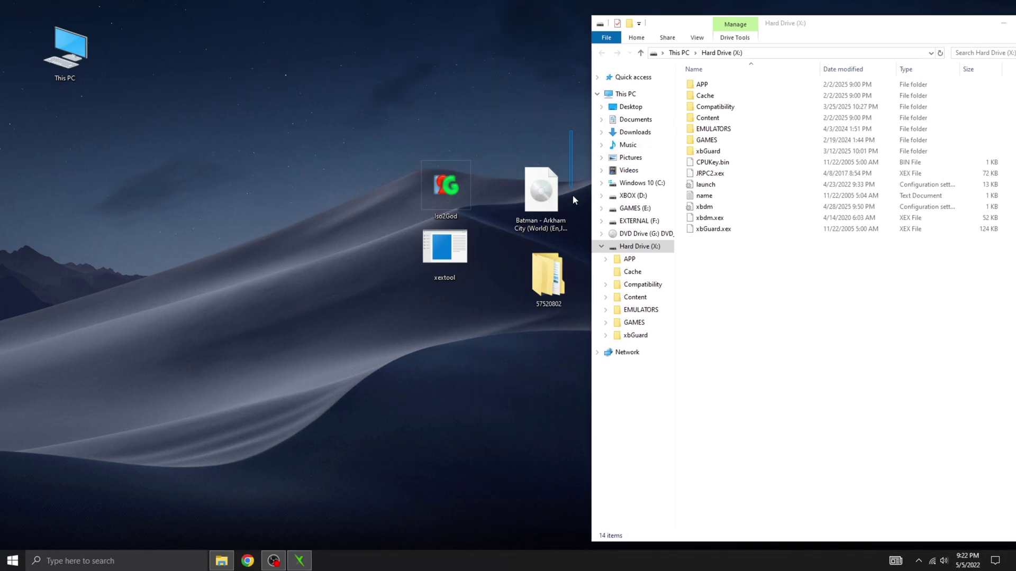
{"action": "left_click_drag", "start_coordinate": [572, 200], "coordinate": [424, 299]}
{"action": "left_click_drag", "start_coordinate": [538, 281], "coordinate": [316, 296]}
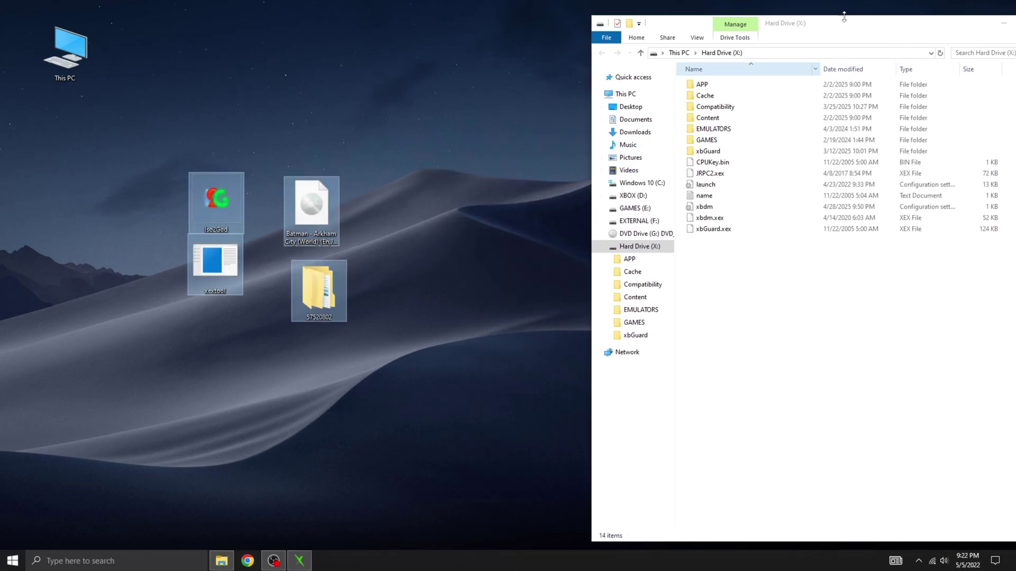
{"action": "left_click_drag", "start_coordinate": [844, 20], "coordinate": [727, 8]}
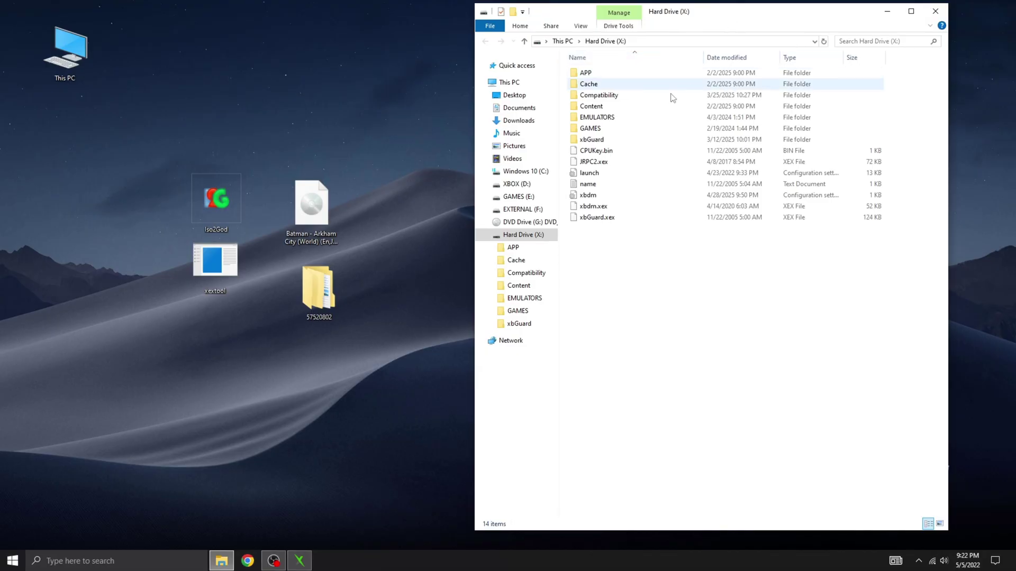
Step: Permanently delete ASSASINS_CREED through BIRDS_OF_STEEL from X:\GAMES and return to the X: root
{"action": "double_click", "coordinate": [623, 129]}
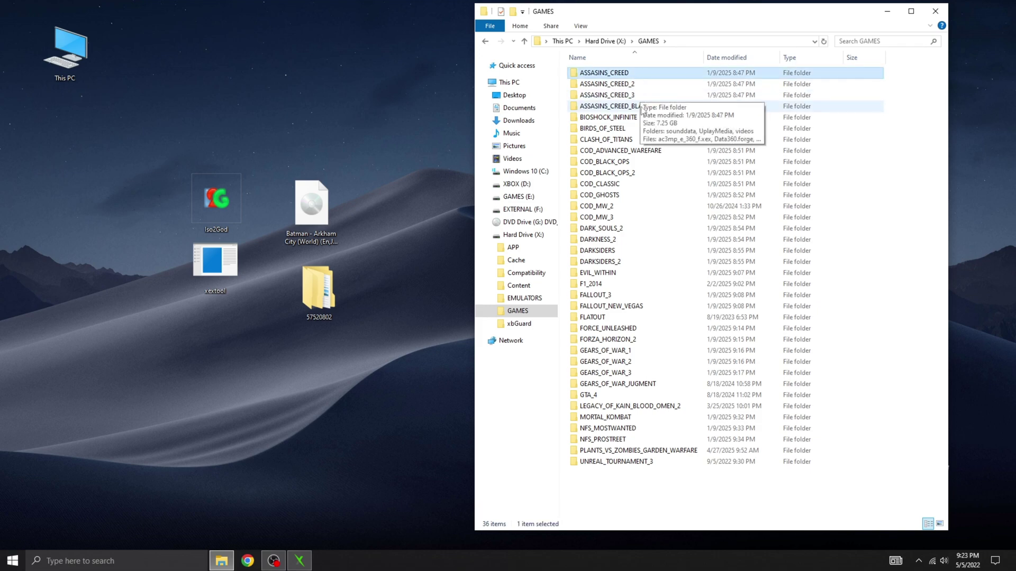
{"action": "left_click", "coordinate": [642, 129], "text": "shift"}
{"action": "key", "text": "shift+Delete"}
{"action": "key", "text": "Return"}
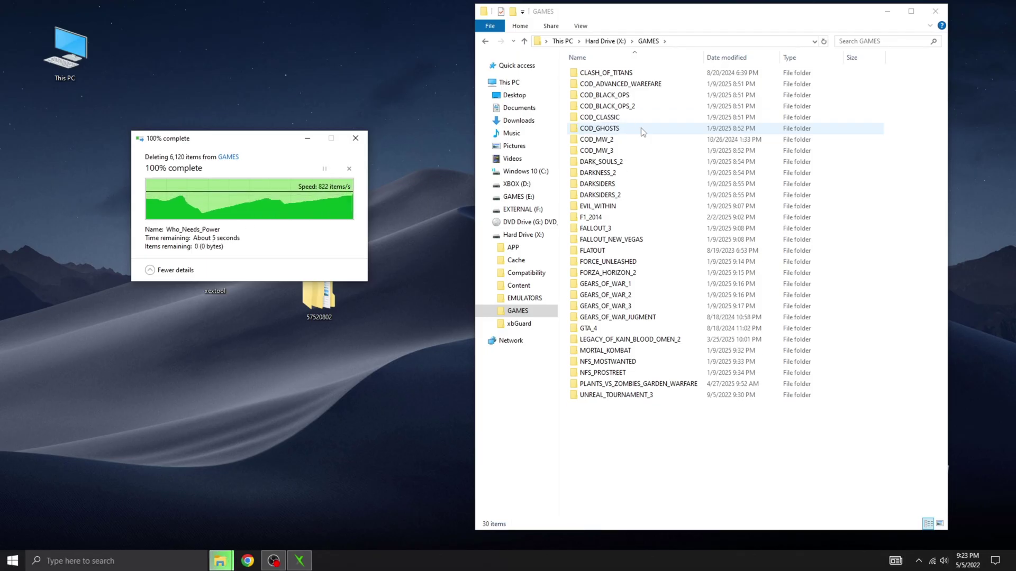
{"action": "left_click", "coordinate": [604, 41]}
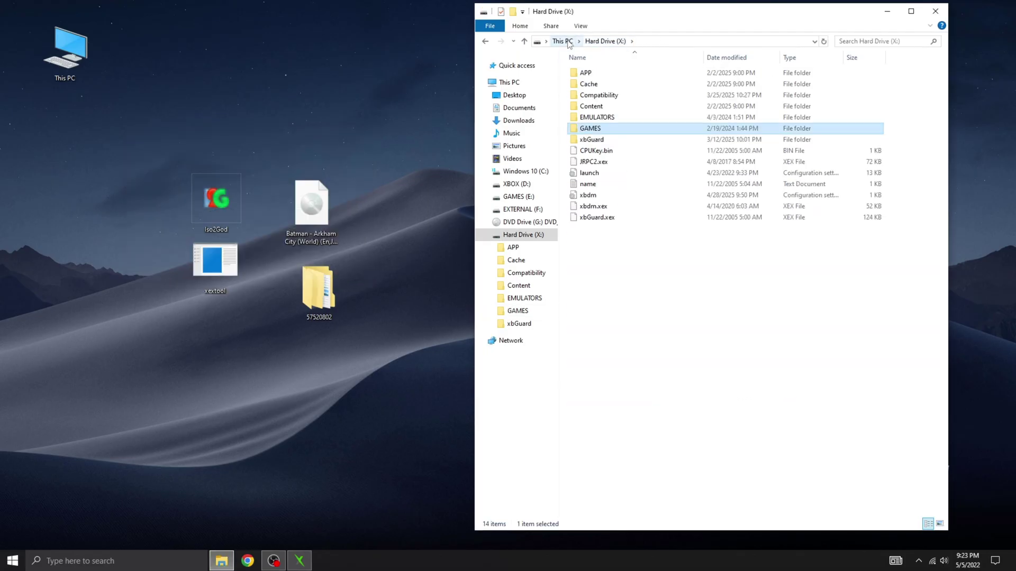
{"action": "left_click", "coordinate": [606, 110]}
{"action": "double_click", "coordinate": [606, 109]}
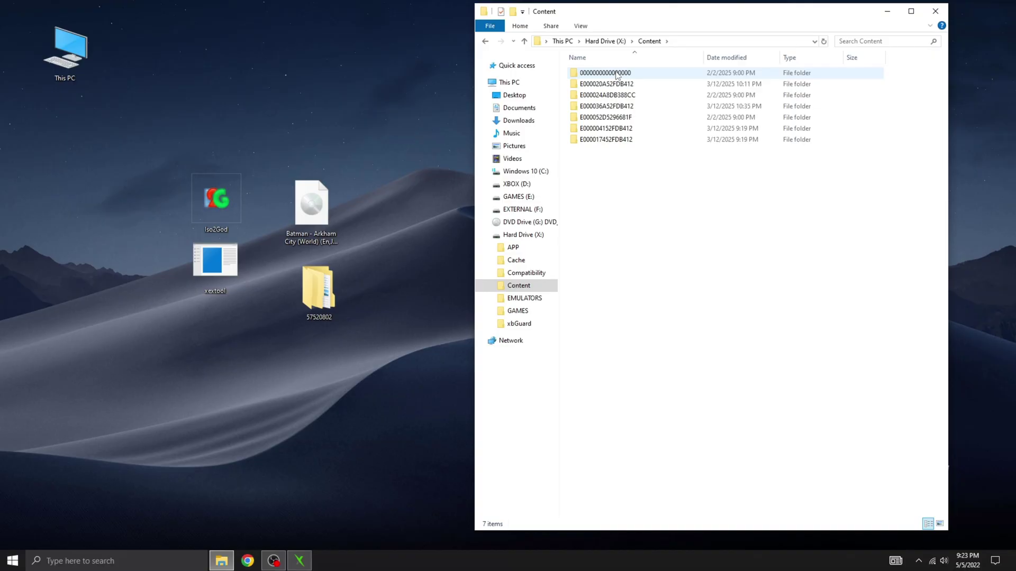
{"action": "double_click", "coordinate": [616, 73]}
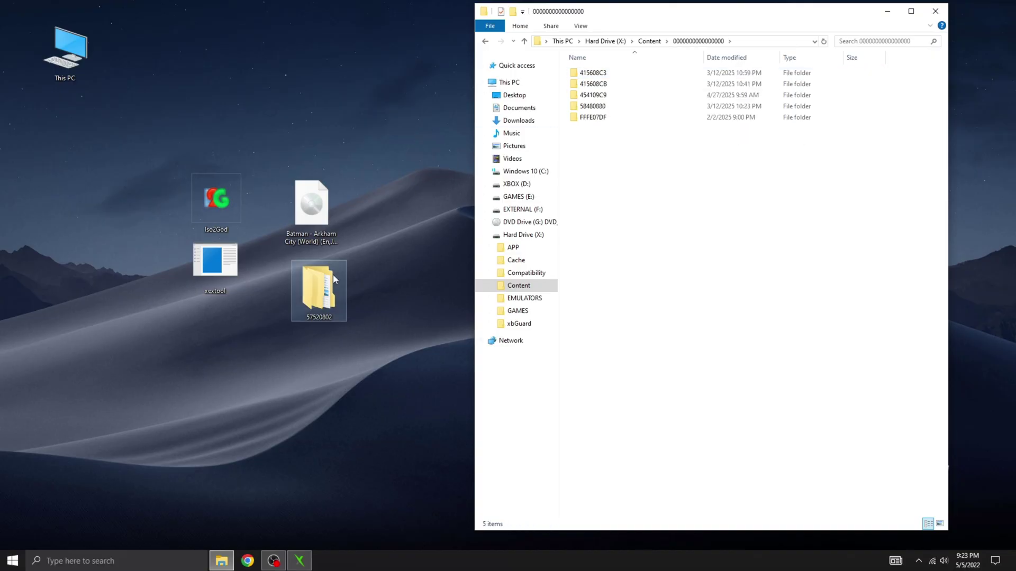
{"action": "left_click_drag", "start_coordinate": [324, 287], "coordinate": [492, 222]}
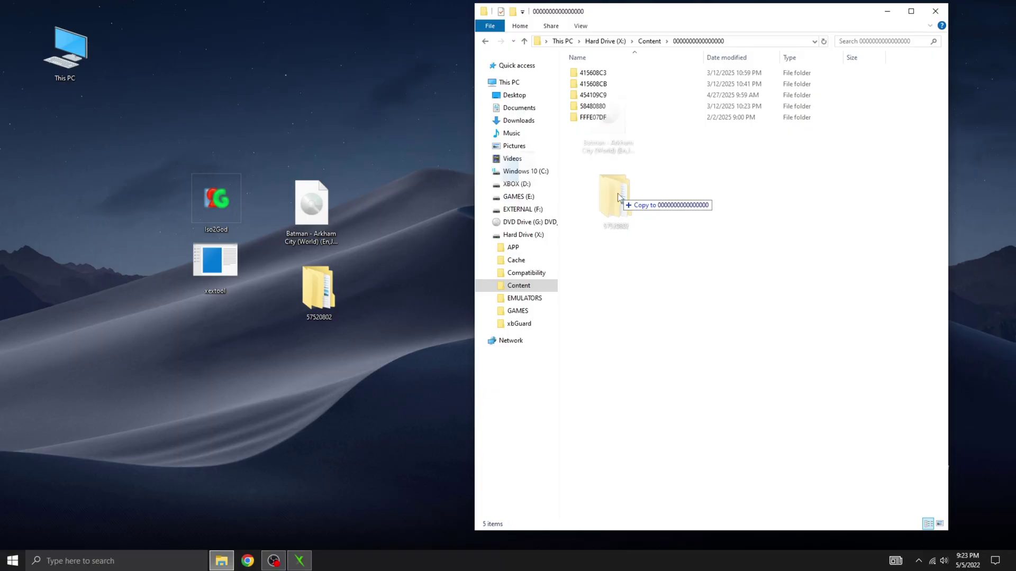
{"action": "left_click_drag", "start_coordinate": [618, 198], "coordinate": [350, 214]}
{"action": "left_click", "coordinate": [349, 225]}
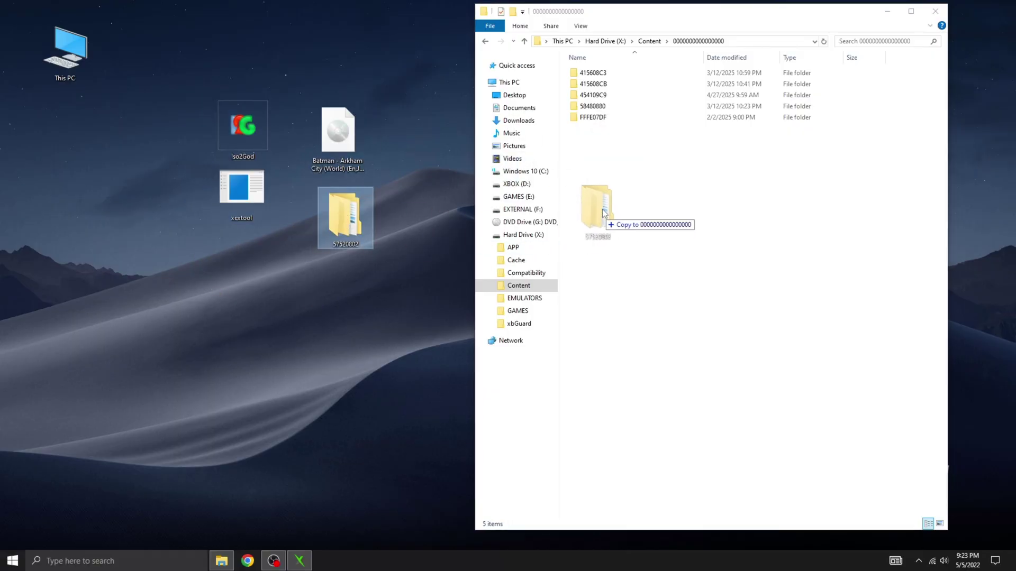
{"action": "left_click_drag", "start_coordinate": [604, 213], "coordinate": [627, 188]}
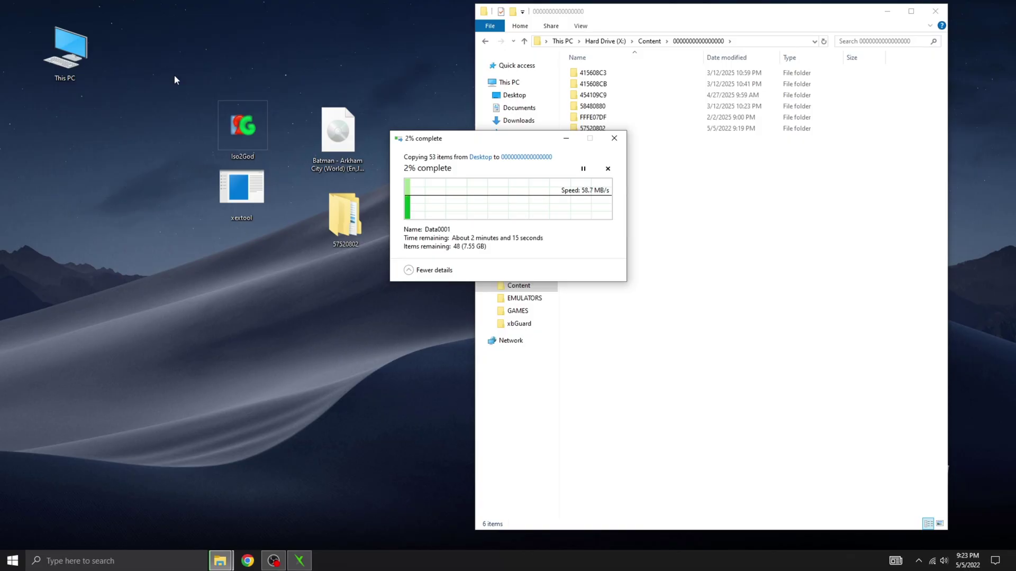
{"action": "double_click", "coordinate": [47, 57]}
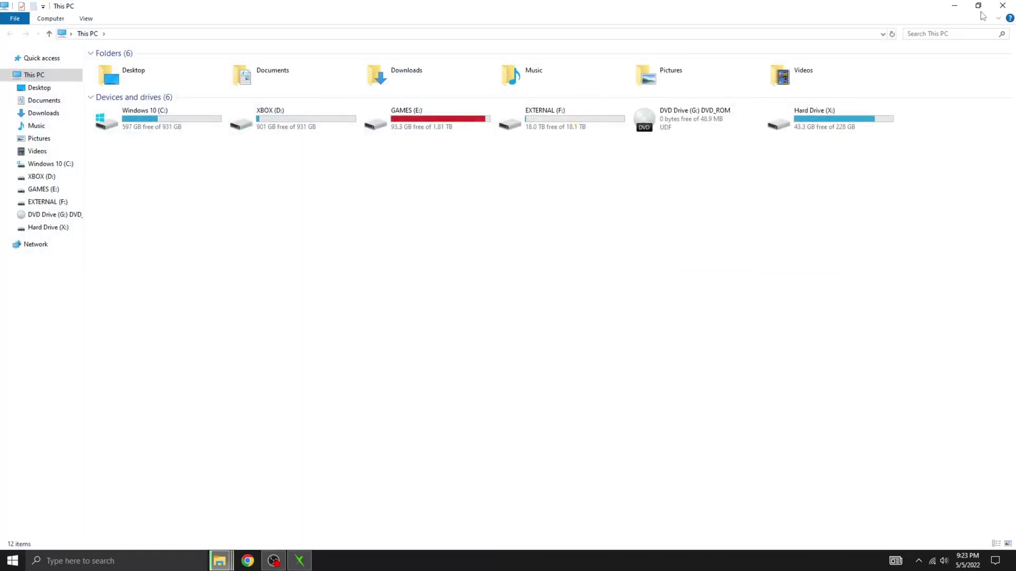
Step: Shrink the This PC window and browse to EXTERNAL (F:)\XBOX\ARCADE
{"action": "left_click", "coordinate": [983, 10]}
{"action": "left_click_drag", "start_coordinate": [782, 33], "coordinate": [358, 47]}
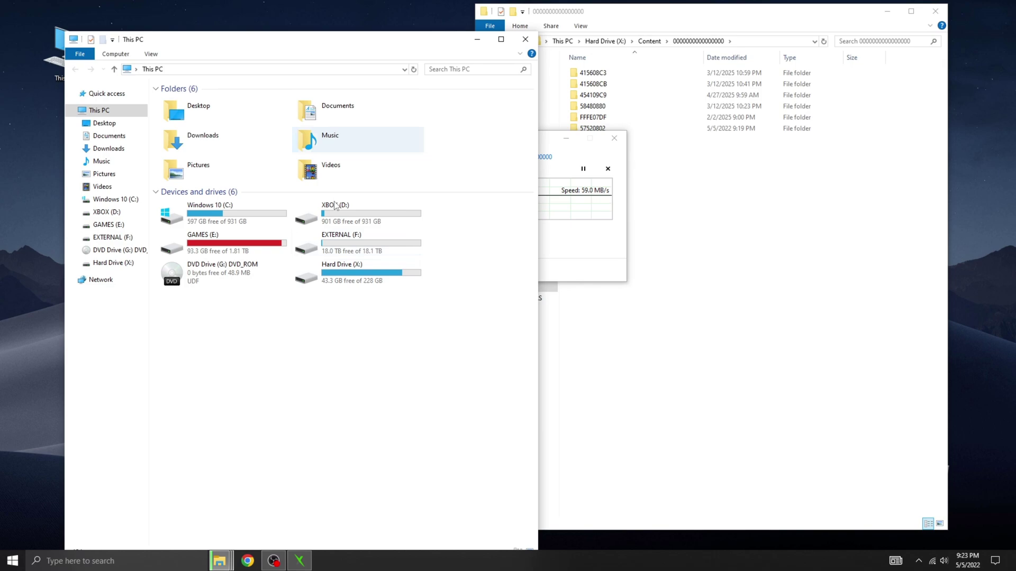
{"action": "double_click", "coordinate": [343, 245]}
{"action": "double_click", "coordinate": [210, 110]}
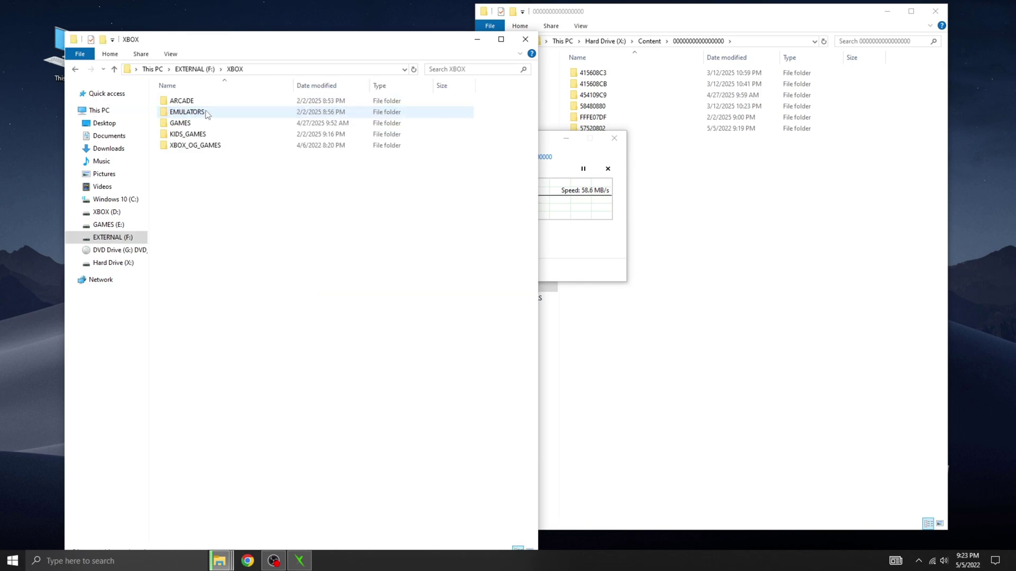
{"action": "double_click", "coordinate": [182, 101]}
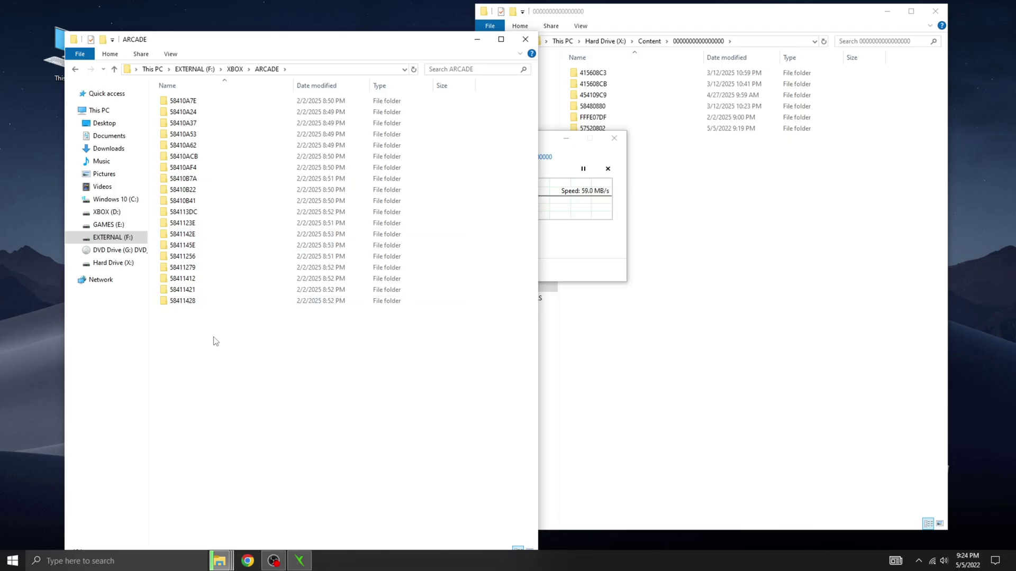
{"action": "left_click_drag", "start_coordinate": [214, 337], "coordinate": [201, 235]}
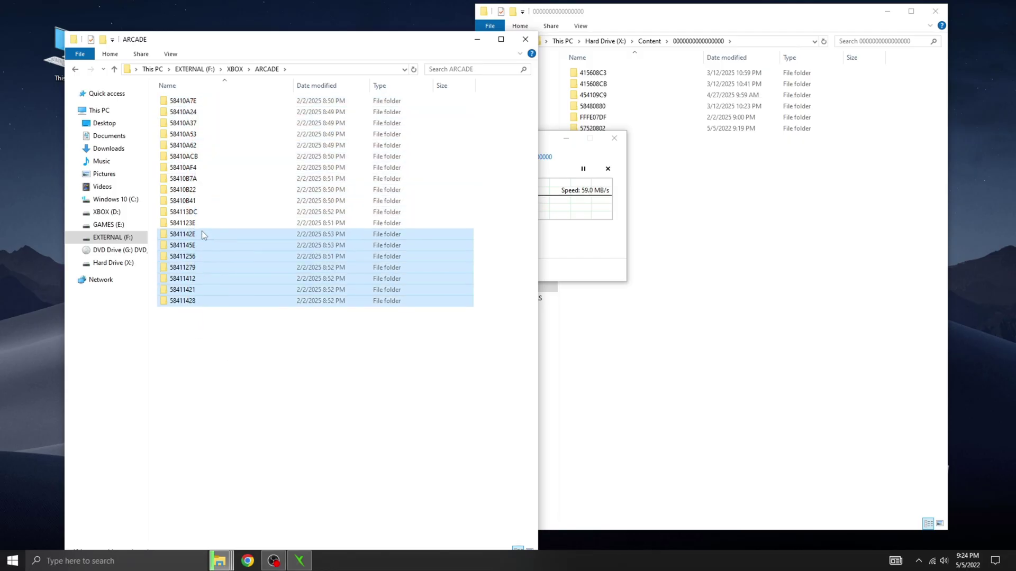
{"action": "left_click_drag", "start_coordinate": [316, 236], "coordinate": [745, 262]}
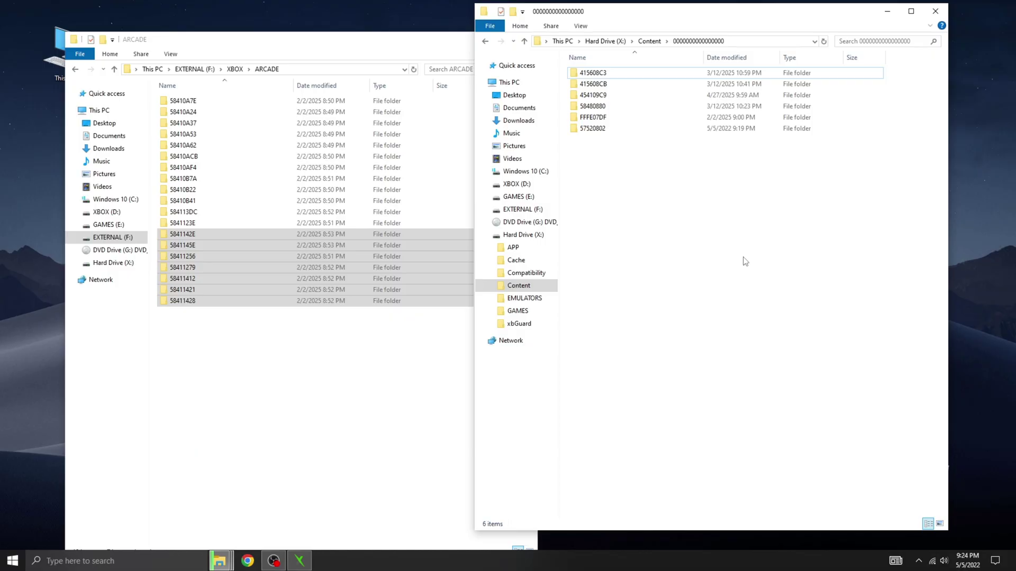
{"action": "left_click_drag", "start_coordinate": [416, 47], "coordinate": [303, 34]}
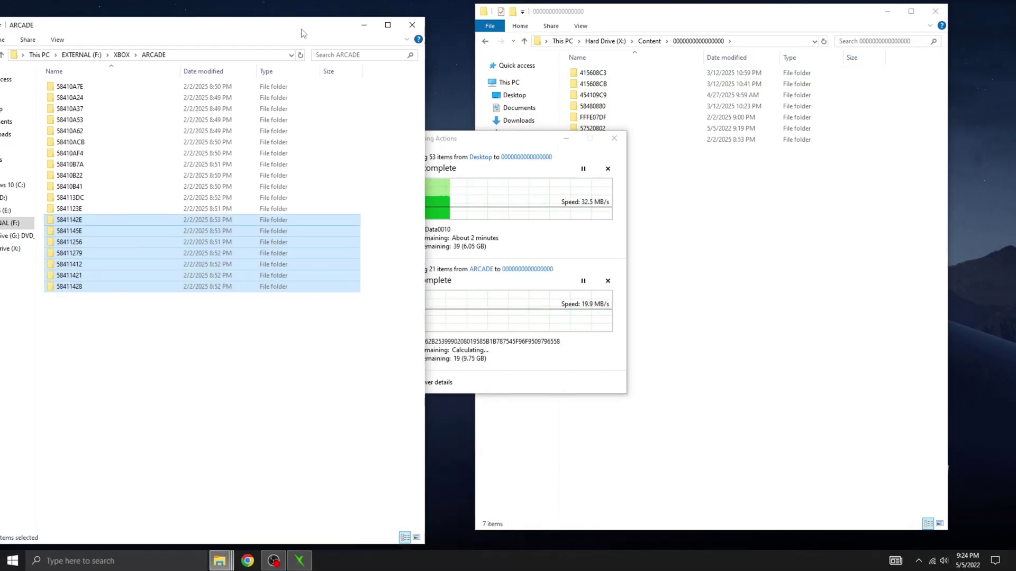
{"action": "left_click", "coordinate": [408, 29]}
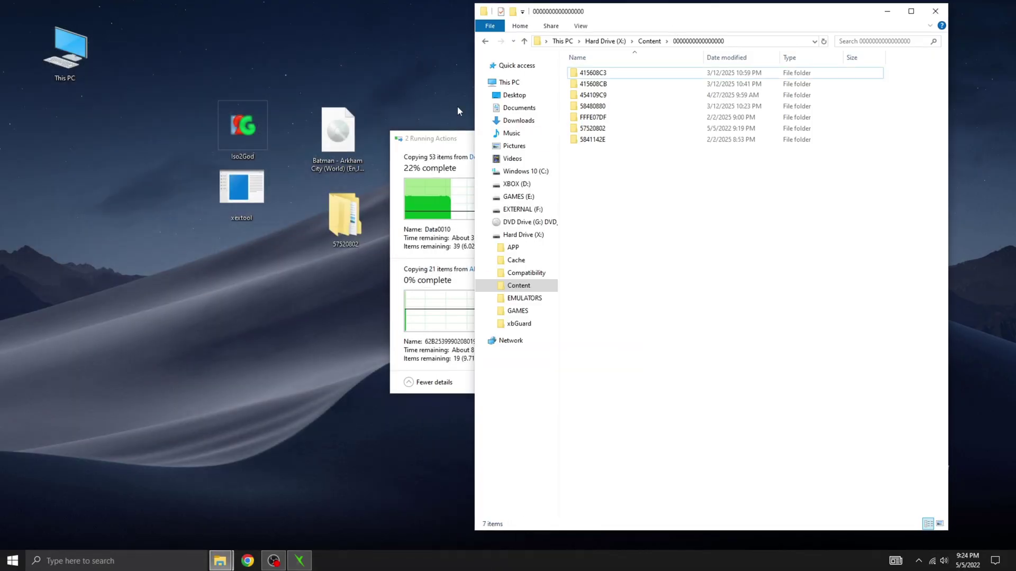
{"action": "left_click", "coordinate": [455, 133]}
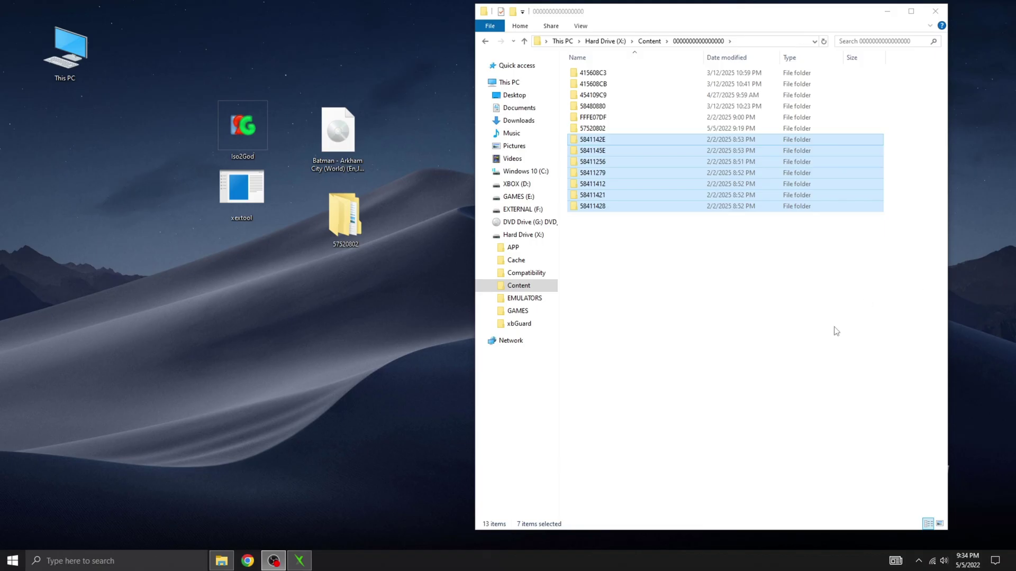
{"action": "left_click", "coordinate": [809, 289]}
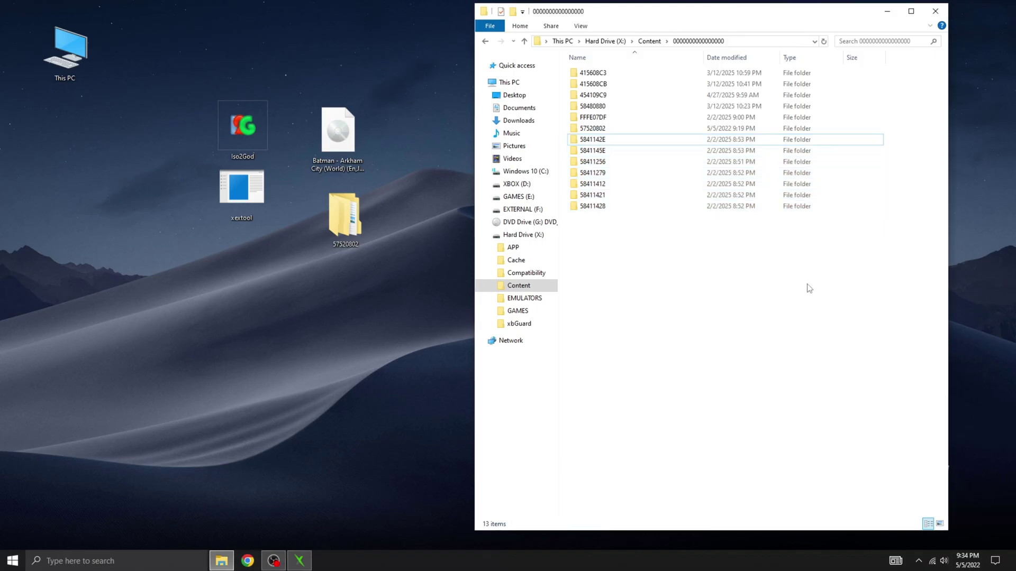
{"action": "left_click", "coordinate": [486, 42]}
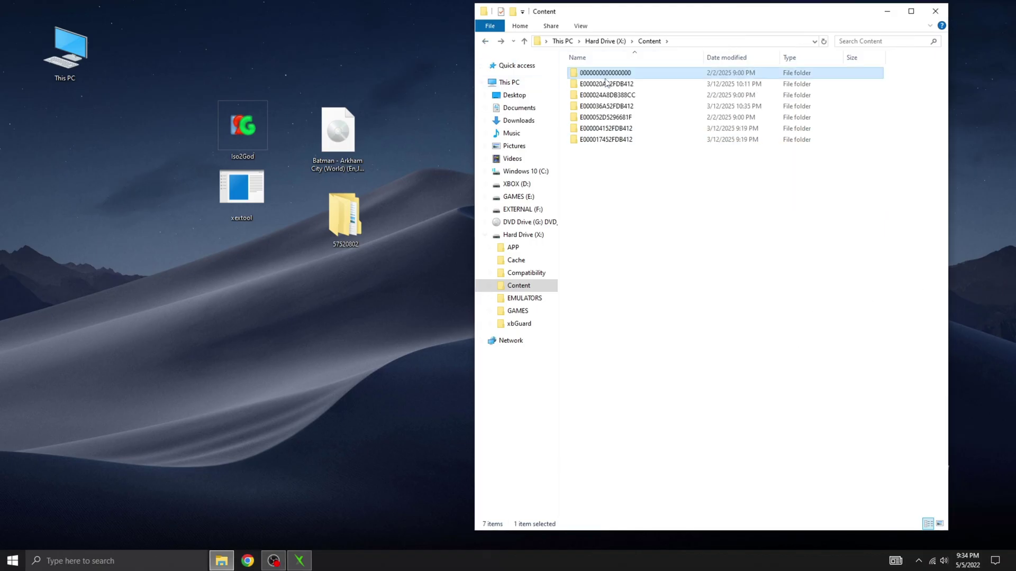
{"action": "key", "text": "Return"}
{"action": "left_click", "coordinate": [935, 11]}
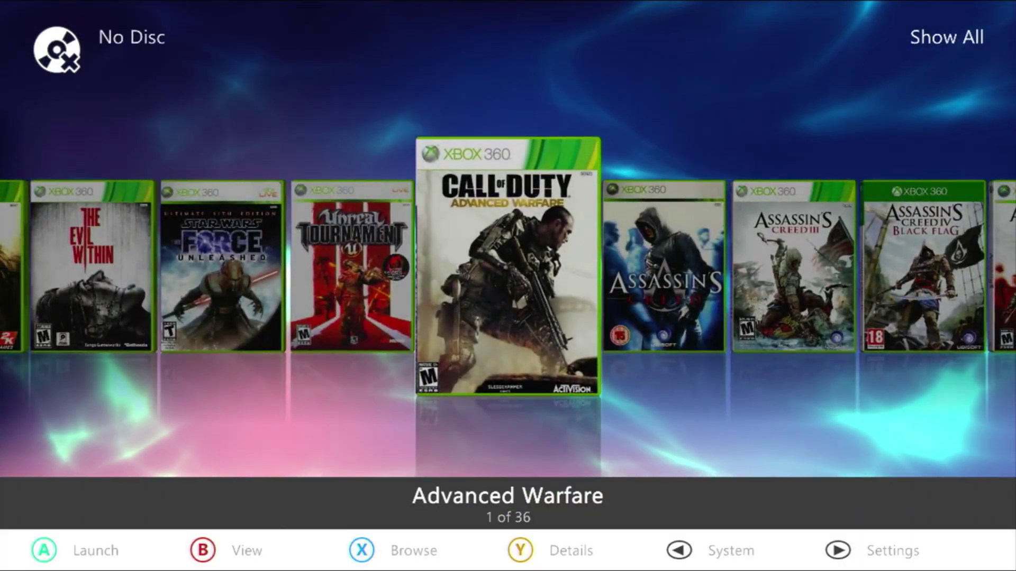
Step: Browse the coverflow to NFS Most Wanted and open Aurora's Content settings page
{"action": "key", "text": "Left"}
{"action": "key", "text": "Left"}
{"action": "key", "text": "Left"}
{"action": "key", "text": "Left"}
{"action": "key", "text": "Left"}
{"action": "key", "text": "Left"}
{"action": "key", "text": "Left"}
{"action": "key", "text": "Left"}
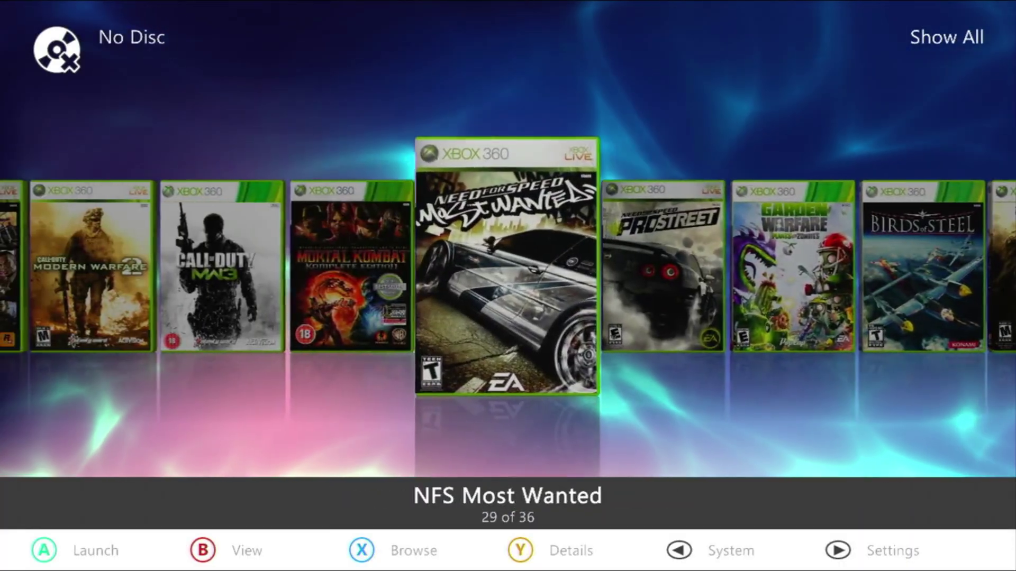
{"action": "key", "text": "Return"}
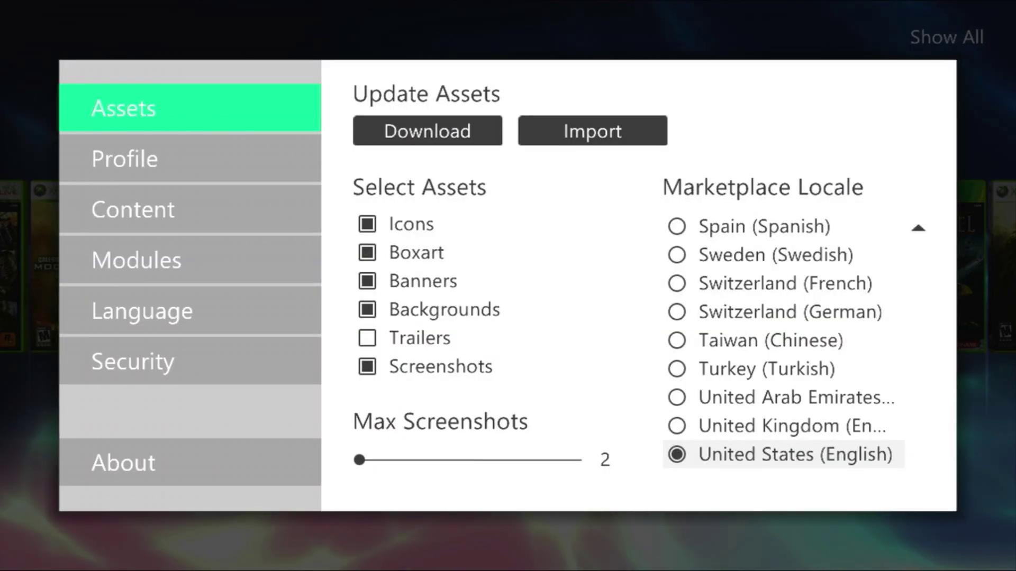
{"action": "key", "text": "Down"}
{"action": "key", "text": "Down"}
Step: Start adding a new game scan path from the Content settings options
{"action": "key", "text": "Right"}
{"action": "key", "text": "Down"}
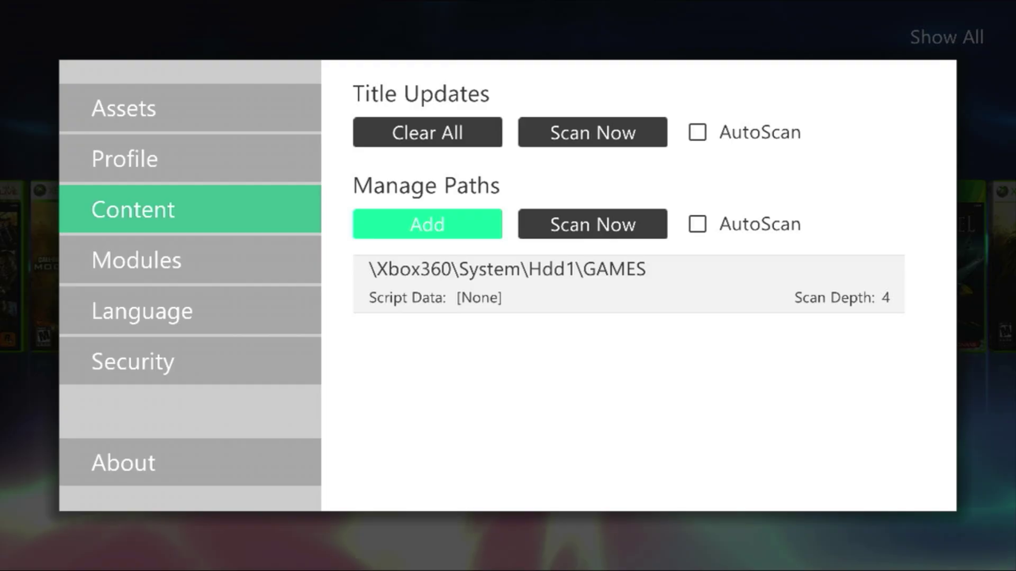
{"action": "key", "text": "Return"}
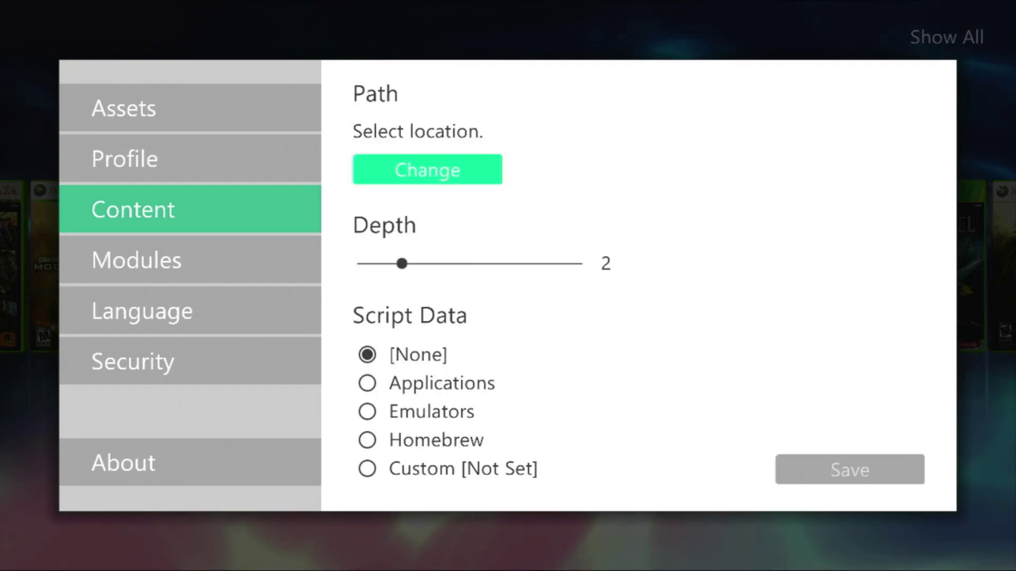
{"action": "key", "text": "Down"}
{"action": "key", "text": "Right"}
{"action": "key", "text": "Right"}
{"action": "key", "text": "Down"}
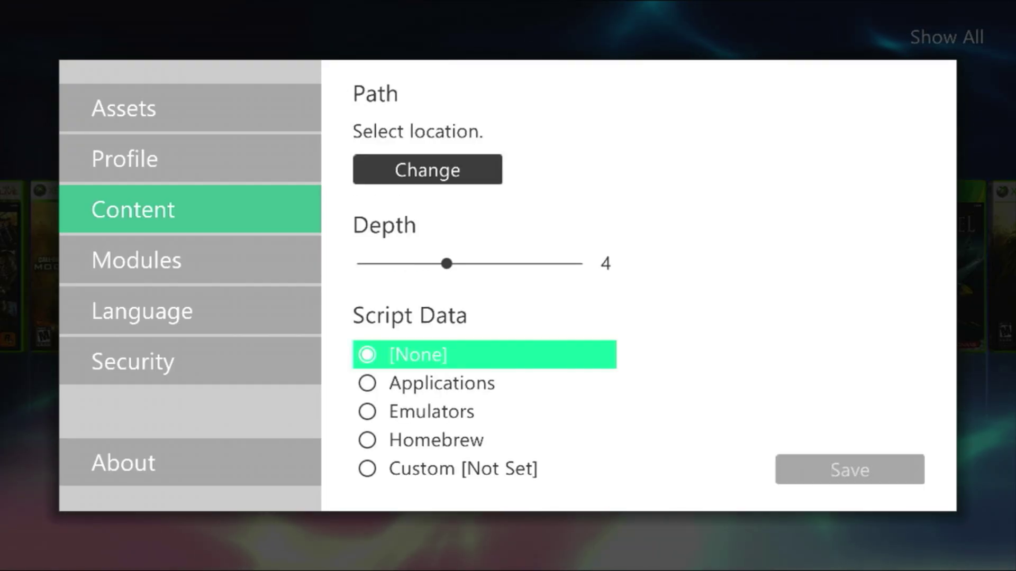
{"action": "key", "text": "Up"}
{"action": "key", "text": "Up"}
{"action": "key", "text": "Return"}
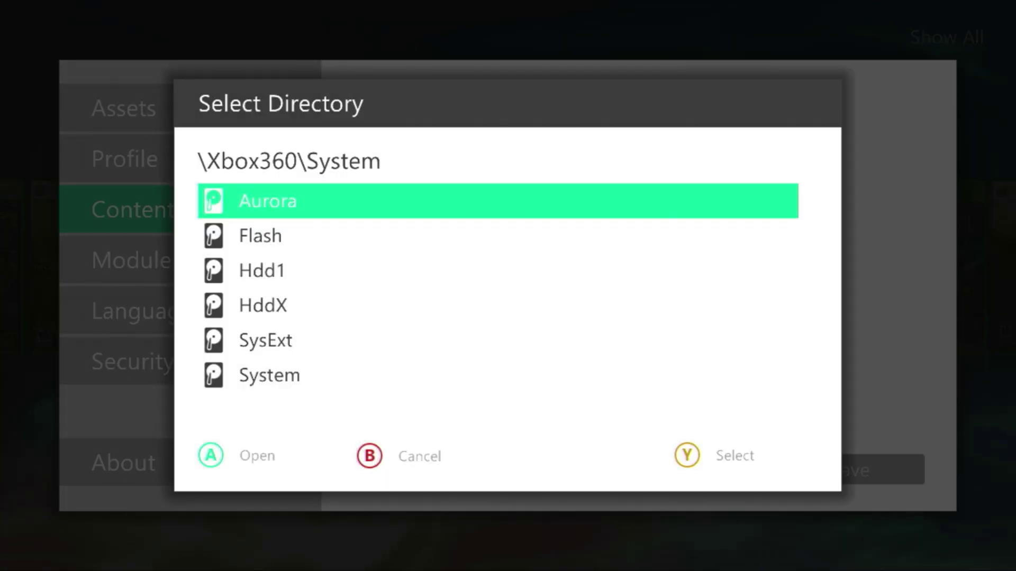
{"action": "key", "text": "Down"}
{"action": "key", "text": "Down"}
{"action": "key", "text": "Return"}
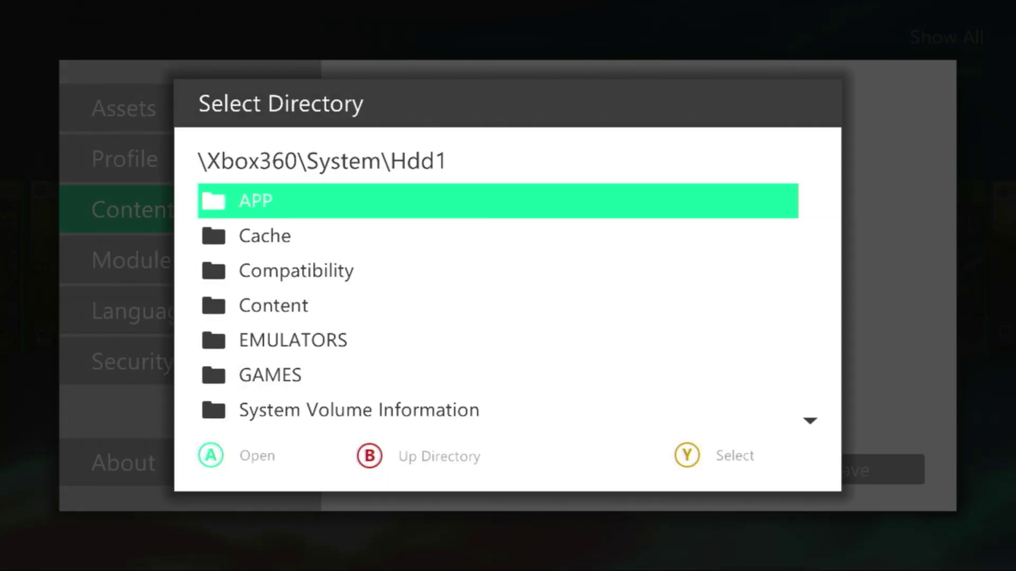
{"action": "key", "text": "Down"}
{"action": "key", "text": "Down"}
{"action": "key", "text": "Down"}
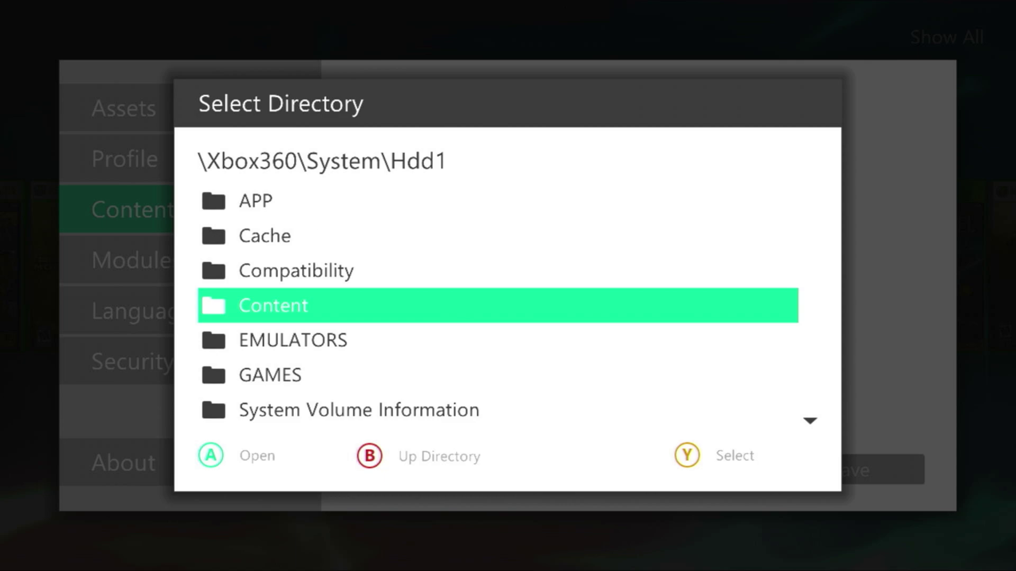
{"action": "key", "text": "Return"}
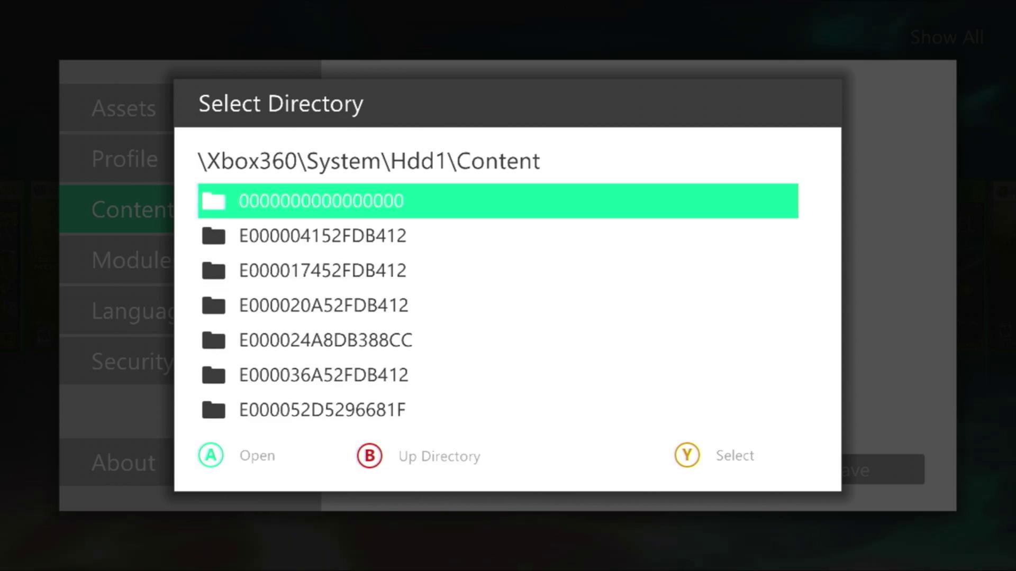
{"action": "key", "text": "y"}
Step: Set the path's scan depth to 5, save it, and exit settings
{"action": "key", "text": "Down"}
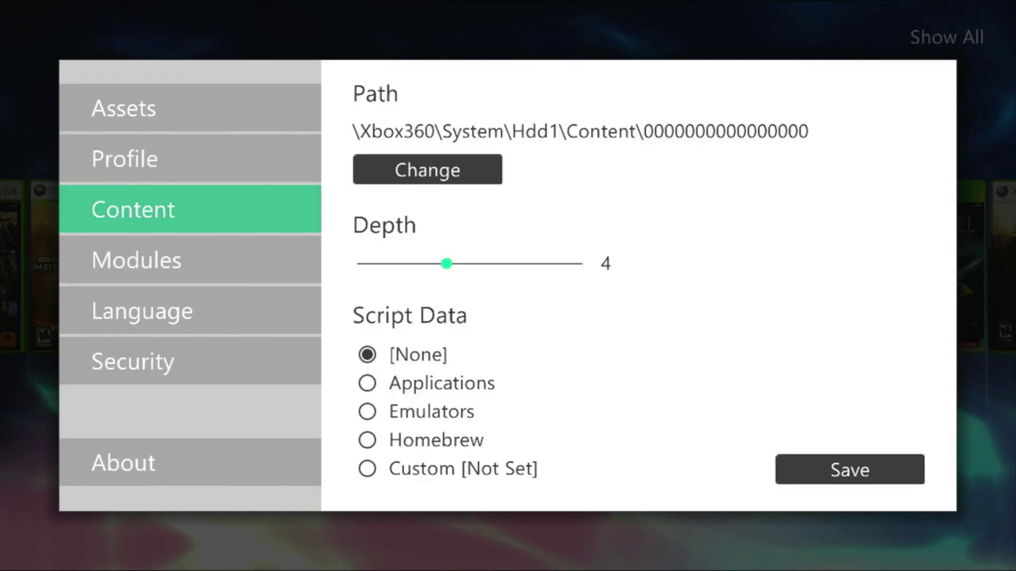
{"action": "key", "text": "Down"}
{"action": "key", "text": "Right"}
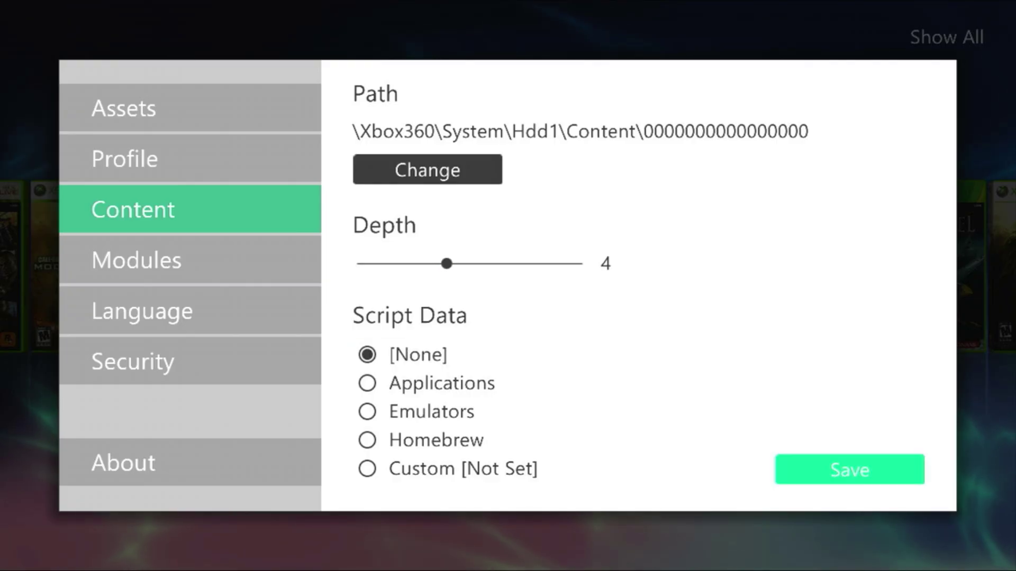
{"action": "key", "text": "Left"}
{"action": "key", "text": "Up"}
{"action": "key", "text": "Down"}
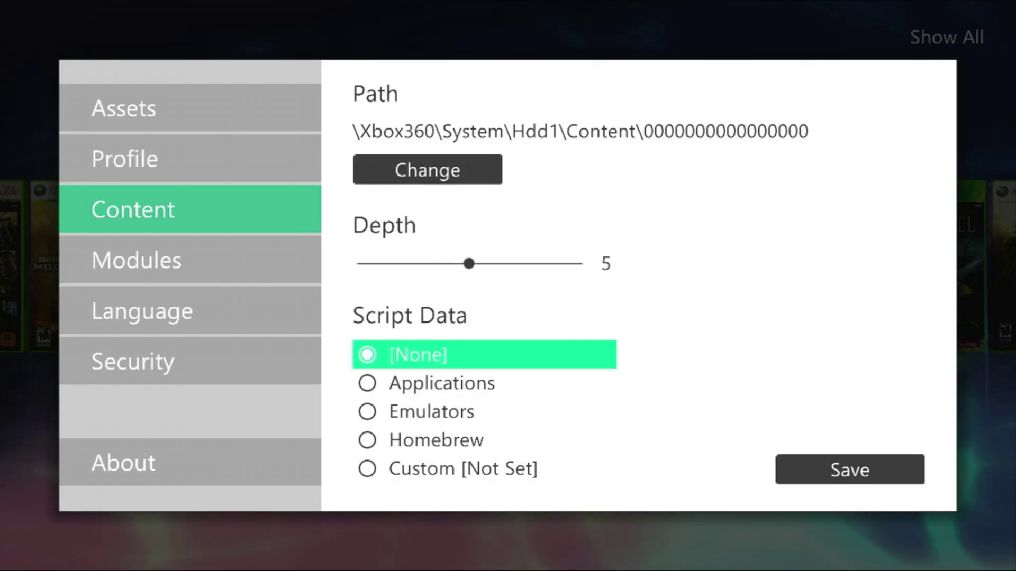
{"action": "key", "text": "Right"}
{"action": "key", "text": "Return"}
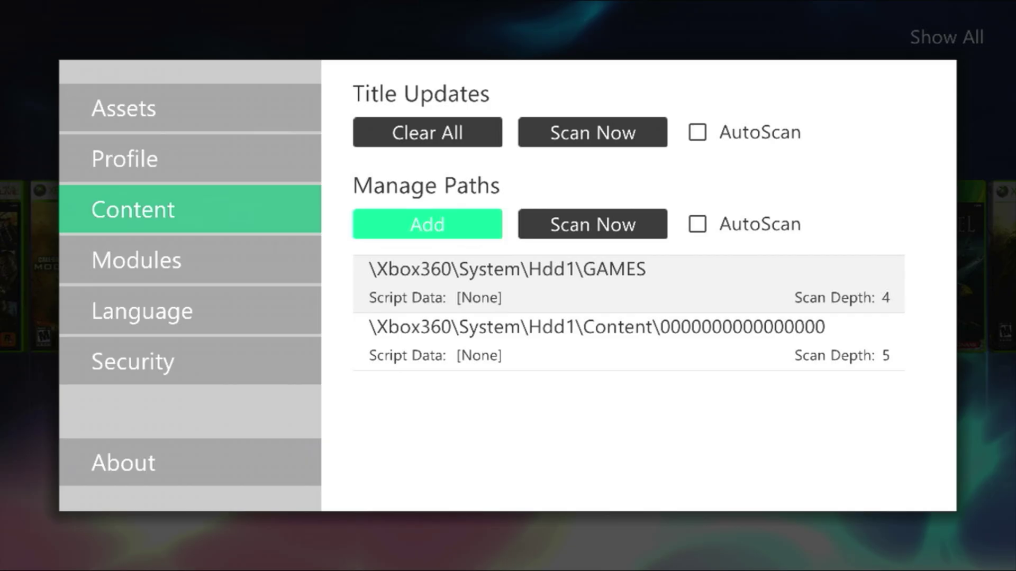
{"action": "key", "text": "Escape"}
Step: Scroll the 44-title carousel past Batman: Arkham City through to Forza Horizon 2
{"action": "key", "text": "Right"}
{"action": "key", "text": "Right"}
{"action": "key", "text": "Right"}
{"action": "key", "text": "Right"}
{"action": "key", "text": "Right"}
{"action": "key", "text": "Right"}
{"action": "key", "text": "Right"}
{"action": "key", "text": "Right"}
{"action": "key", "text": "Right"}
{"action": "key", "text": "Right"}
{"action": "key", "text": "Right"}
{"action": "key", "text": "Right"}
{"action": "key", "text": "Right"}
{"action": "key", "text": "Right"}
{"action": "key", "text": "Right"}
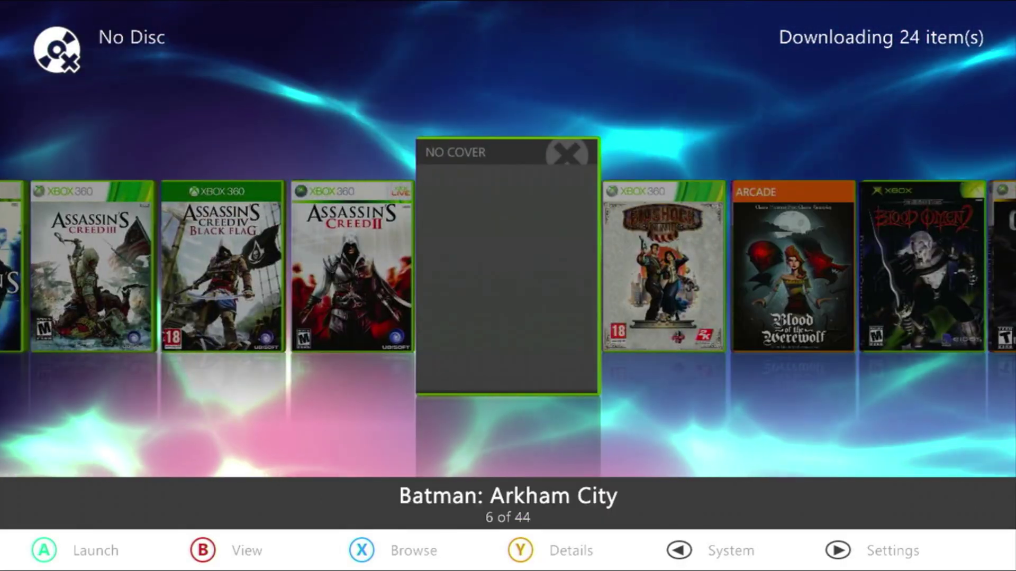
{"action": "key", "text": "Right"}
{"action": "key", "text": "Right"}
{"action": "key", "text": "Right"}
{"action": "key", "text": "Right"}
{"action": "key", "text": "Right"}
{"action": "key", "text": "Right"}
{"action": "key", "text": "Right"}
{"action": "key", "text": "Right"}
{"action": "key", "text": "Right"}
{"action": "key", "text": "Right"}
{"action": "key", "text": "Right"}
{"action": "key", "text": "Right"}
{"action": "key", "text": "Right"}
{"action": "key", "text": "Right"}
{"action": "key", "text": "Right"}
{"action": "key", "text": "Right"}
{"action": "key", "text": "Right"}
{"action": "key", "text": "Right"}
{"action": "key", "text": "Right"}
{"action": "key", "text": "Right"}
{"action": "key", "text": "Right"}
{"action": "key", "text": "Right"}
{"action": "key", "text": "Right"}
{"action": "key", "text": "Right"}
{"action": "key", "text": "Right"}
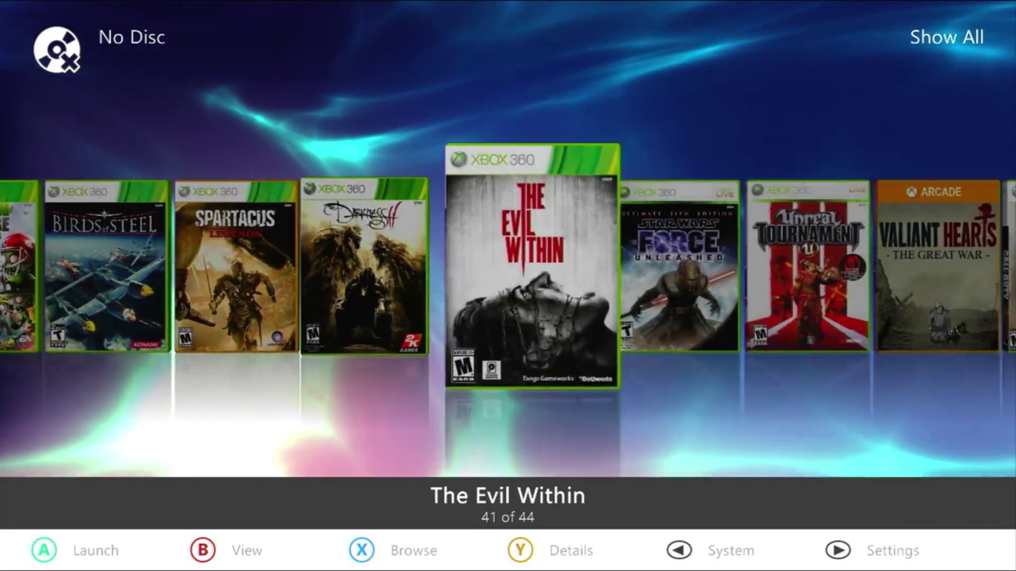
{"action": "key", "text": "Right"}
{"action": "key", "text": "Right"}
{"action": "key", "text": "Right"}
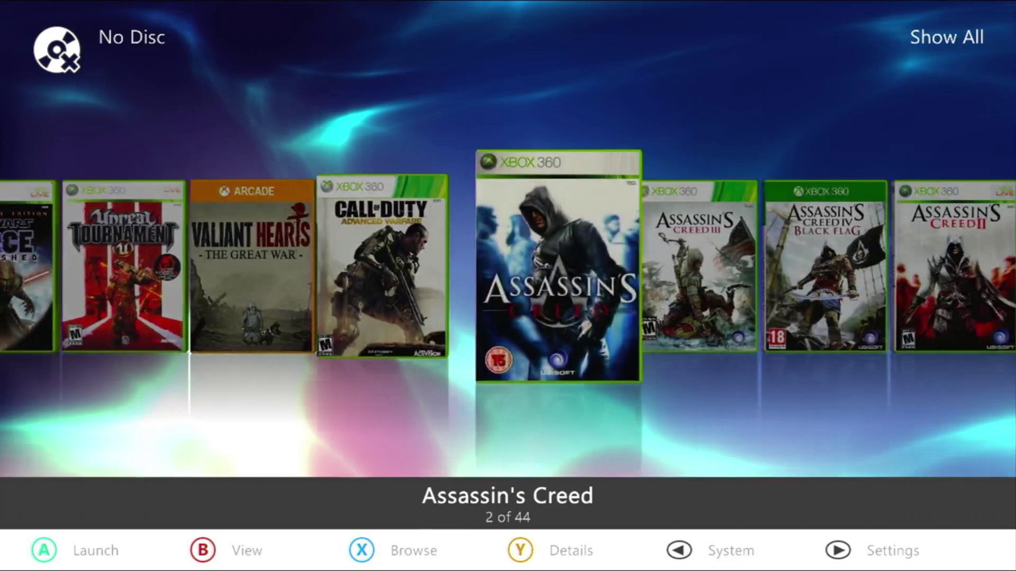
{"action": "key", "text": "Right"}
{"action": "key", "text": "Right"}
{"action": "key", "text": "Right"}
{"action": "key", "text": "Right"}
{"action": "key", "text": "Right"}
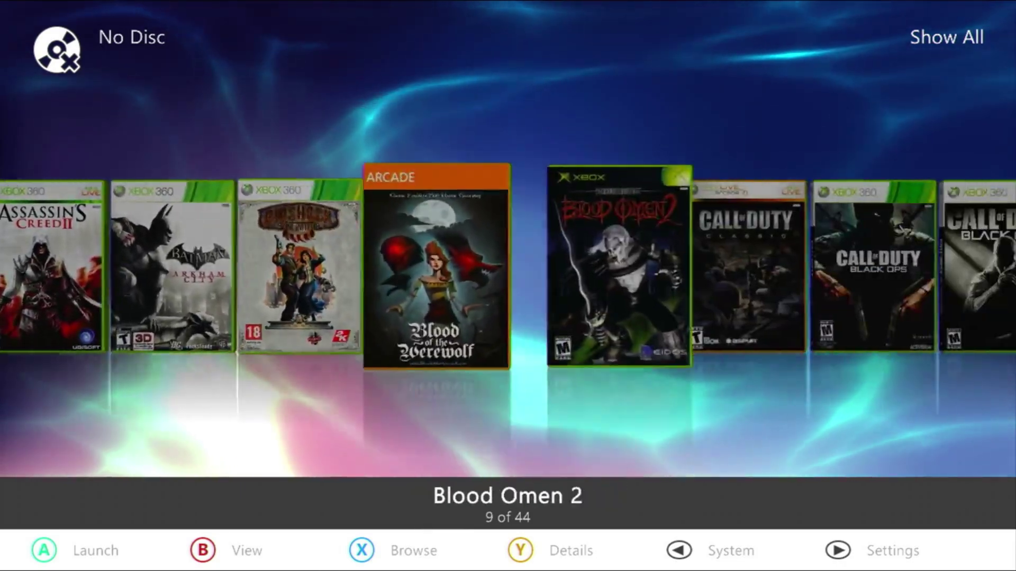
{"action": "key", "text": "Right"}
{"action": "key", "text": "Right"}
{"action": "key", "text": "Right"}
{"action": "key", "text": "Right"}
{"action": "key", "text": "Right"}
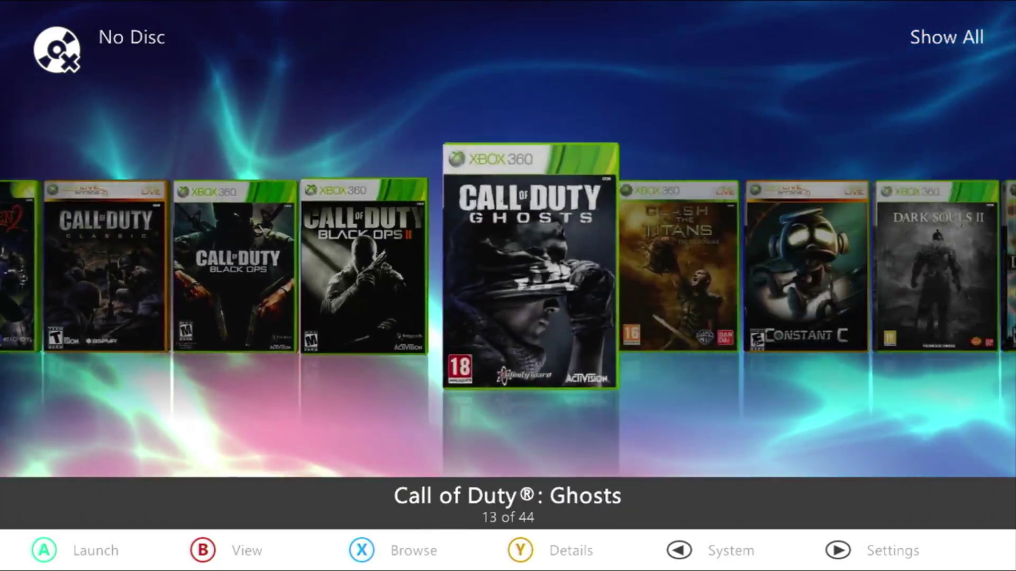
{"action": "key", "text": "Right"}
{"action": "key", "text": "Right"}
{"action": "key", "text": "Right"}
{"action": "key", "text": "Right"}
{"action": "key", "text": "Right"}
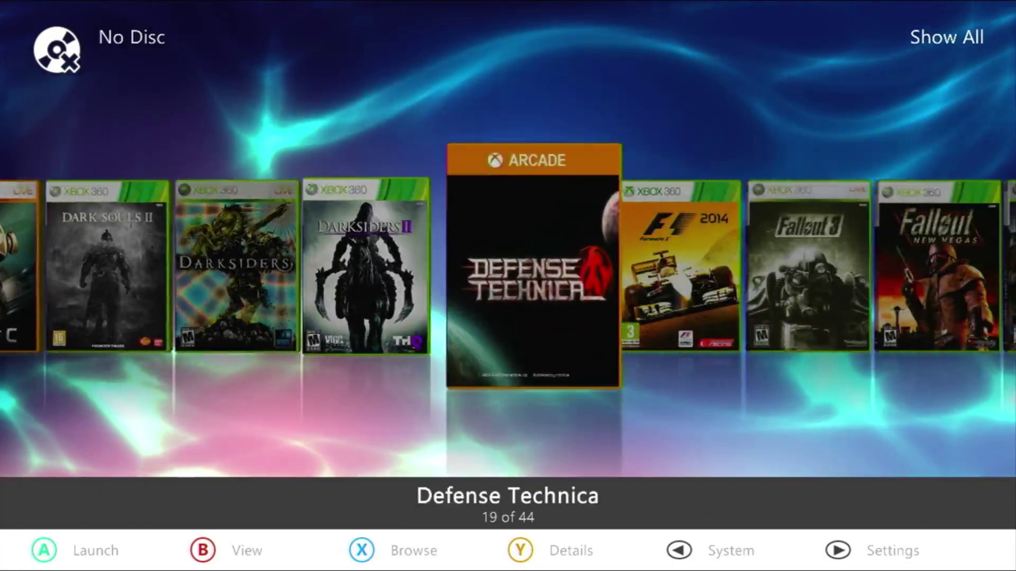
{"action": "key", "text": "Right"}
{"action": "key", "text": "Right"}
{"action": "key", "text": "Right"}
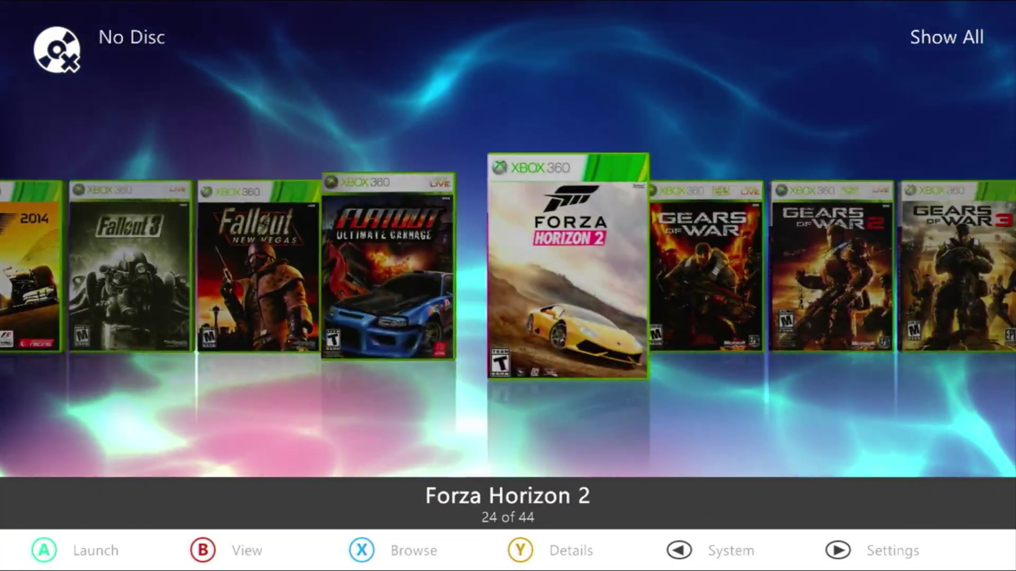
Step: Launch the stock dashboard's dash.xex from the Flash drive via Aurora's File Manager
{"action": "key", "text": "BackSpace"}
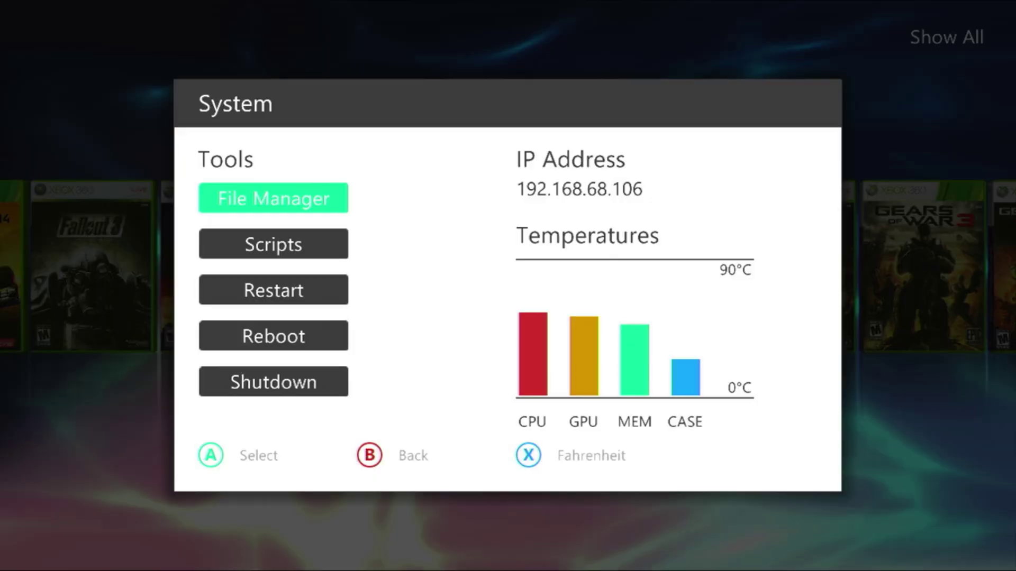
{"action": "key", "text": "Return"}
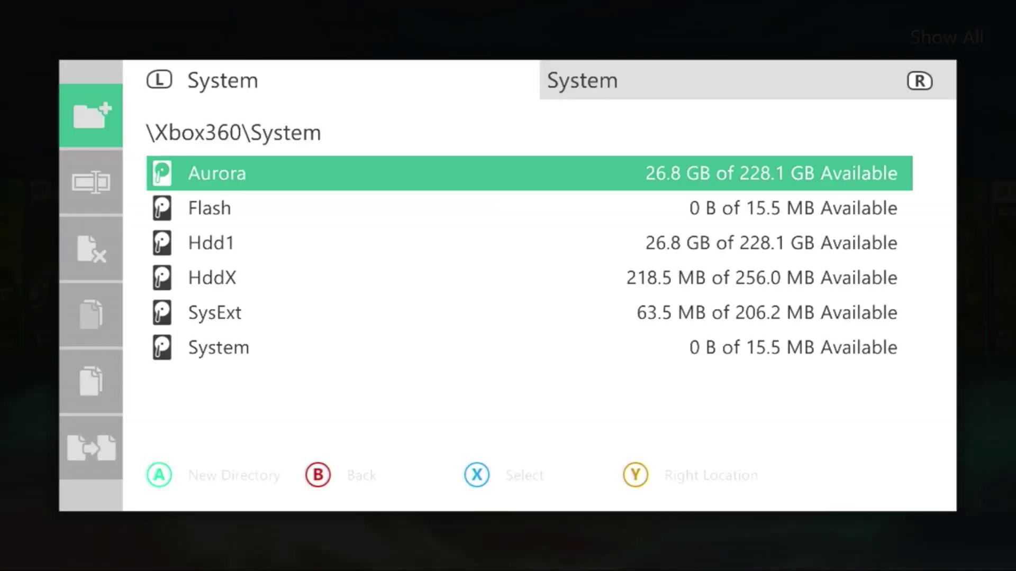
{"action": "key", "text": "Down"}
{"action": "key", "text": "Return"}
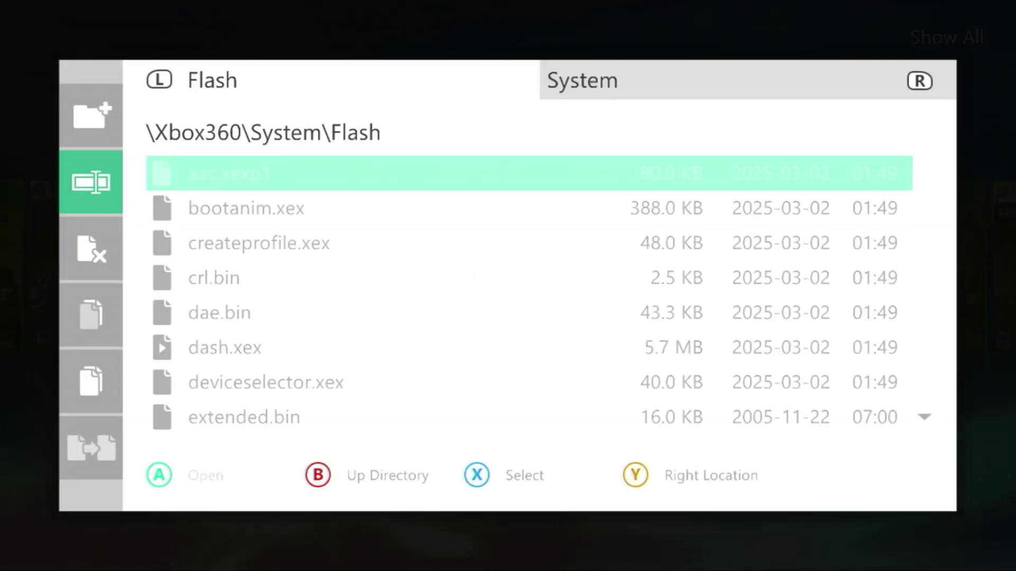
{"action": "key", "text": "Down"}
{"action": "key", "text": "Down"}
{"action": "key", "text": "Down"}
{"action": "key", "text": "Down"}
{"action": "key", "text": "Down"}
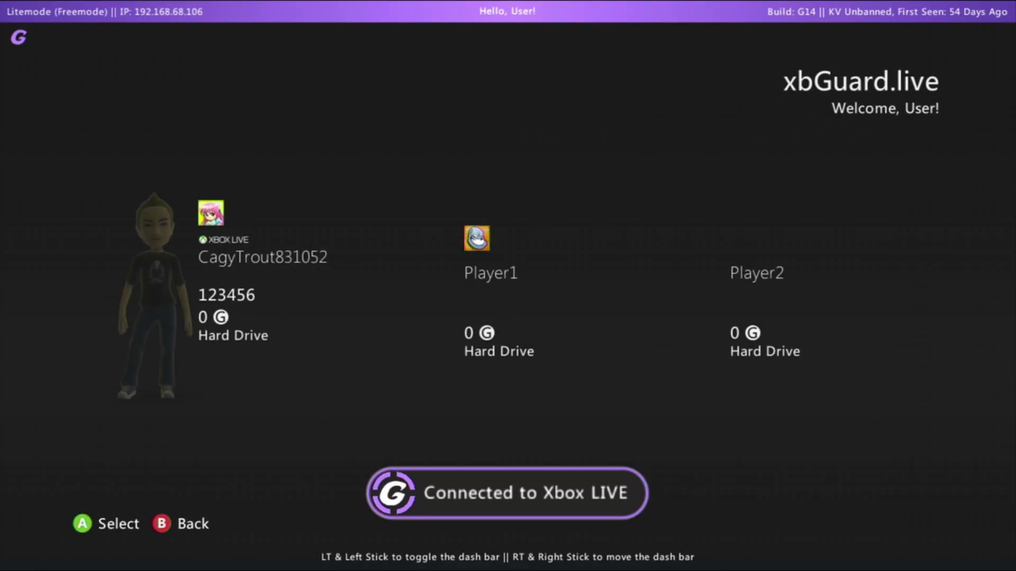
Step: Sign in with the first profile and open My Games in the games section
{"action": "key", "text": "Return"}
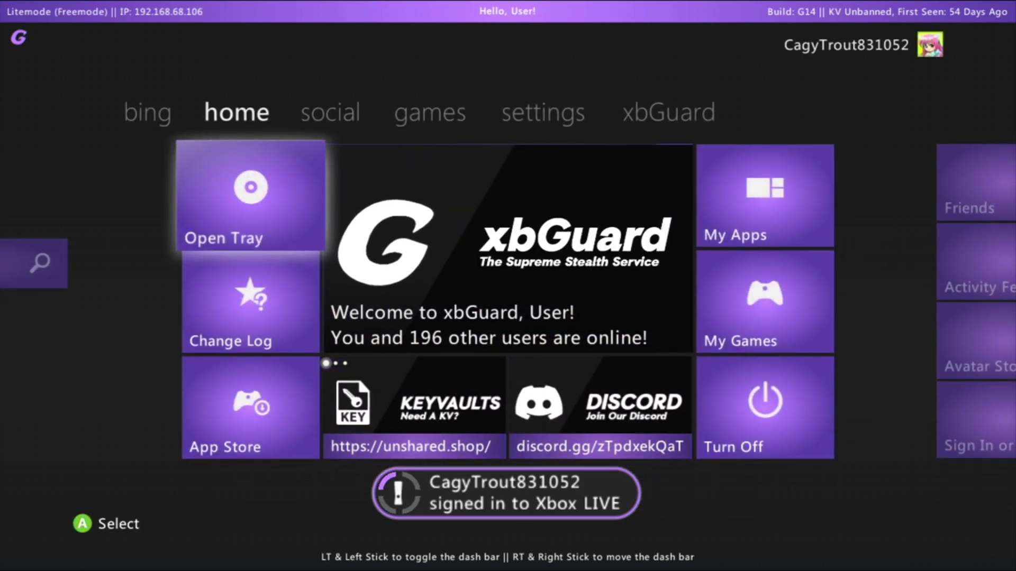
{"action": "key", "text": "Right"}
{"action": "key", "text": "Right"}
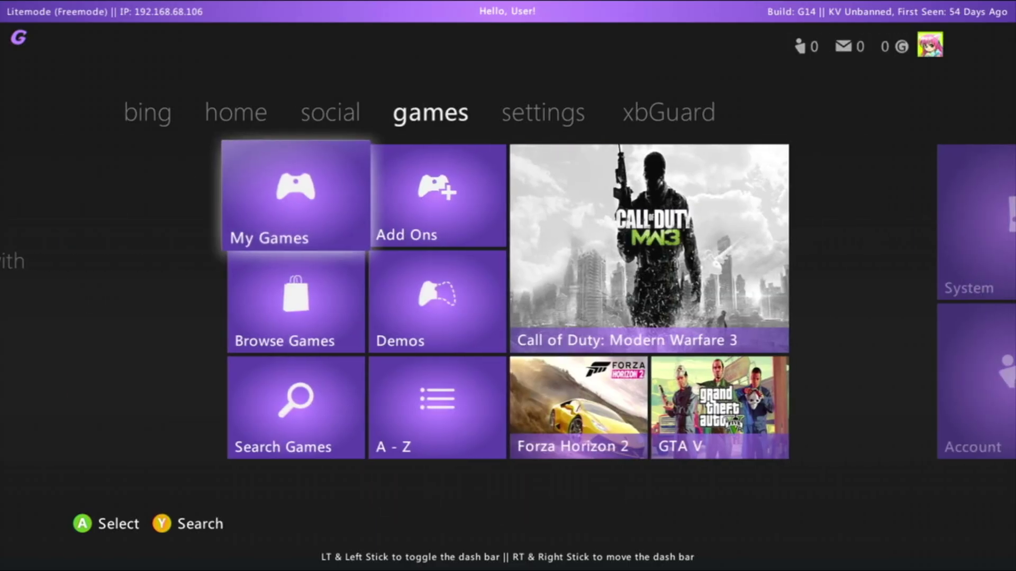
{"action": "key", "text": "Return"}
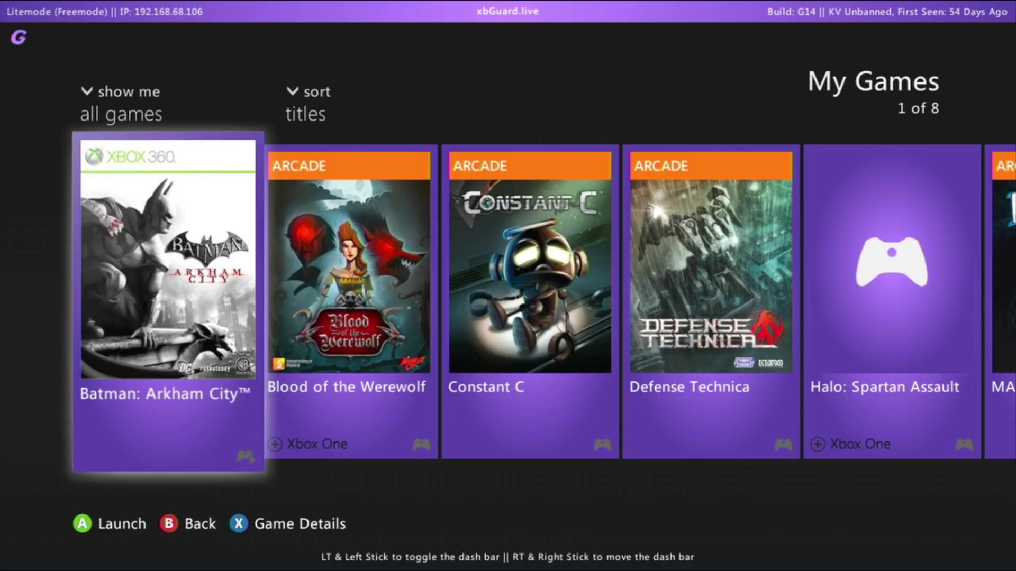
Step: Browse the 8 titles, then open Batman: Arkham City's game page
{"action": "key", "text": "Right"}
{"action": "key", "text": "Left"}
{"action": "key", "text": "Right"}
{"action": "key", "text": "Right"}
{"action": "key", "text": "Right"}
{"action": "key", "text": "Right"}
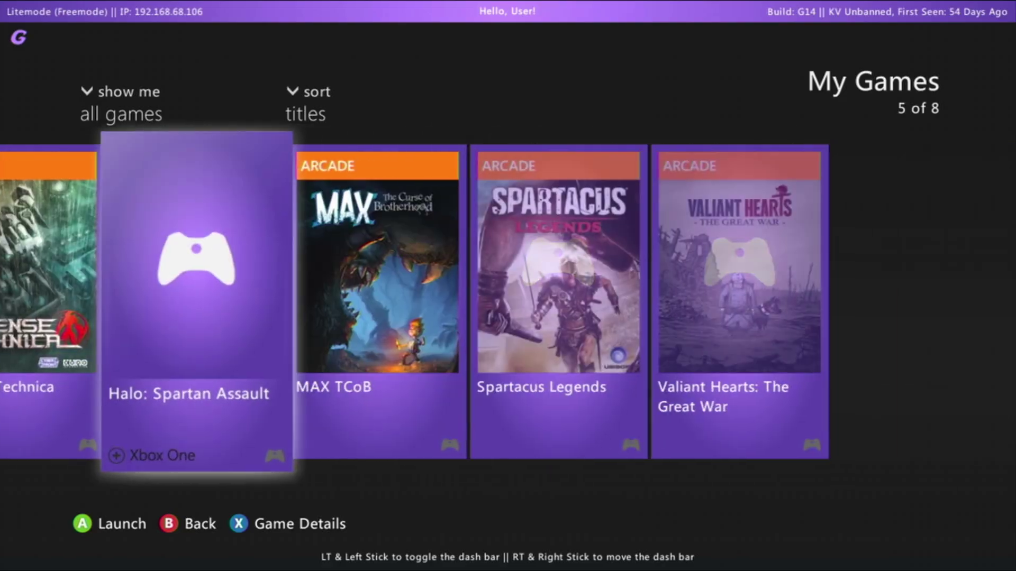
{"action": "key", "text": "Right"}
{"action": "key", "text": "Right"}
{"action": "key", "text": "Right"}
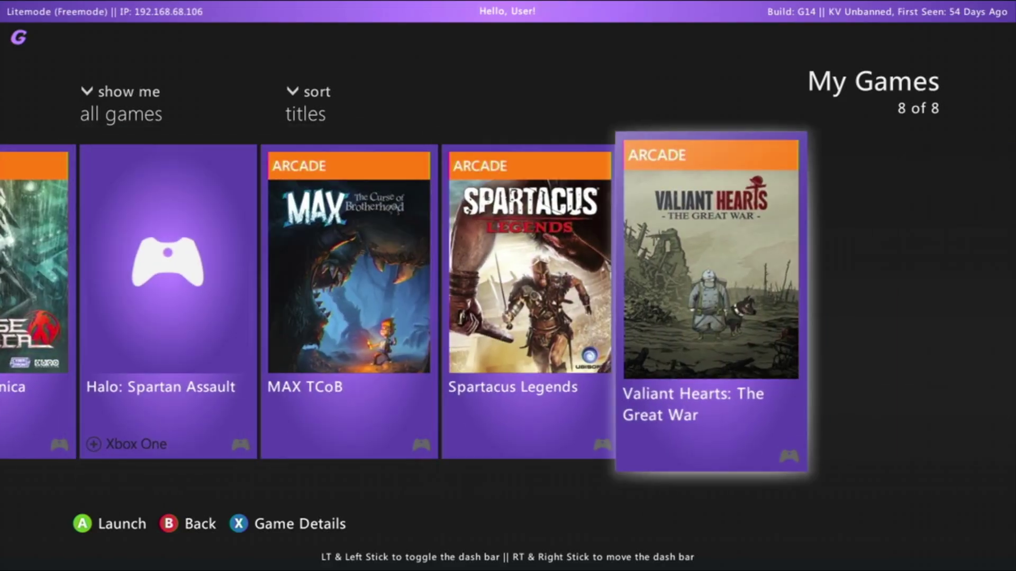
{"action": "key", "text": "Left"}
{"action": "key", "text": "Left"}
{"action": "key", "text": "Left"}
{"action": "key", "text": "Left"}
{"action": "key", "text": "Left"}
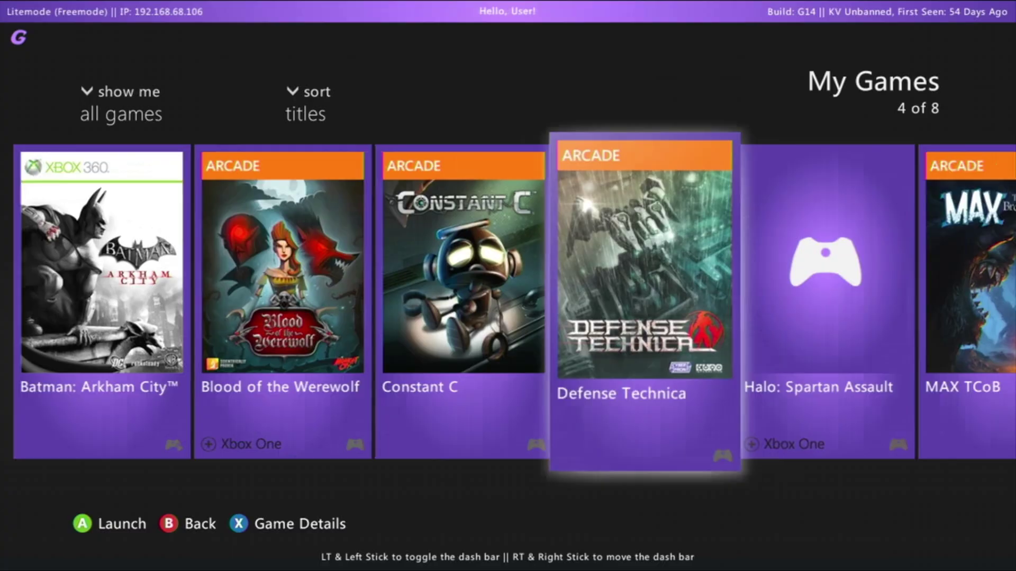
{"action": "key", "text": "Left"}
{"action": "key", "text": "Left"}
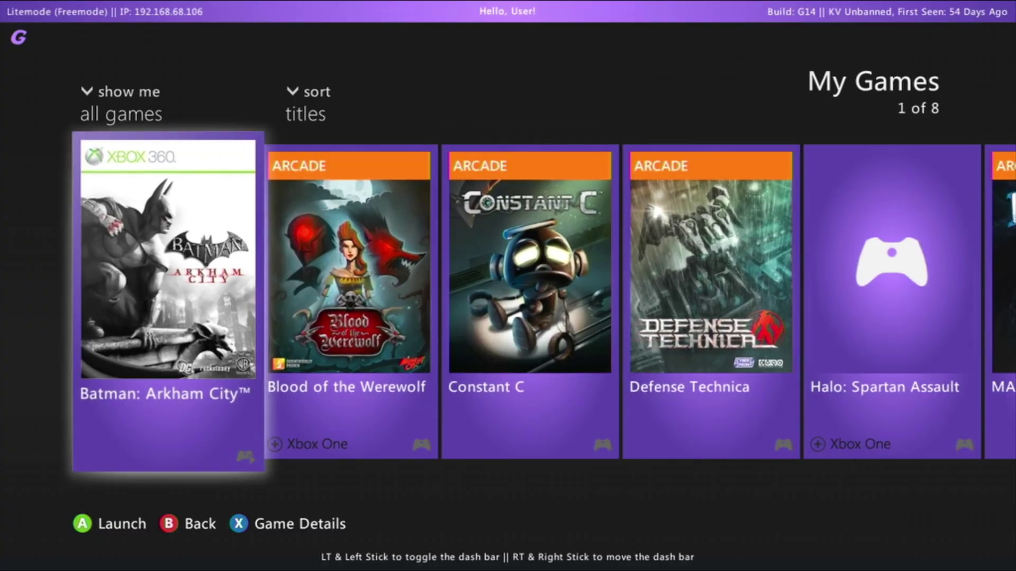
{"action": "key", "text": "Return"}
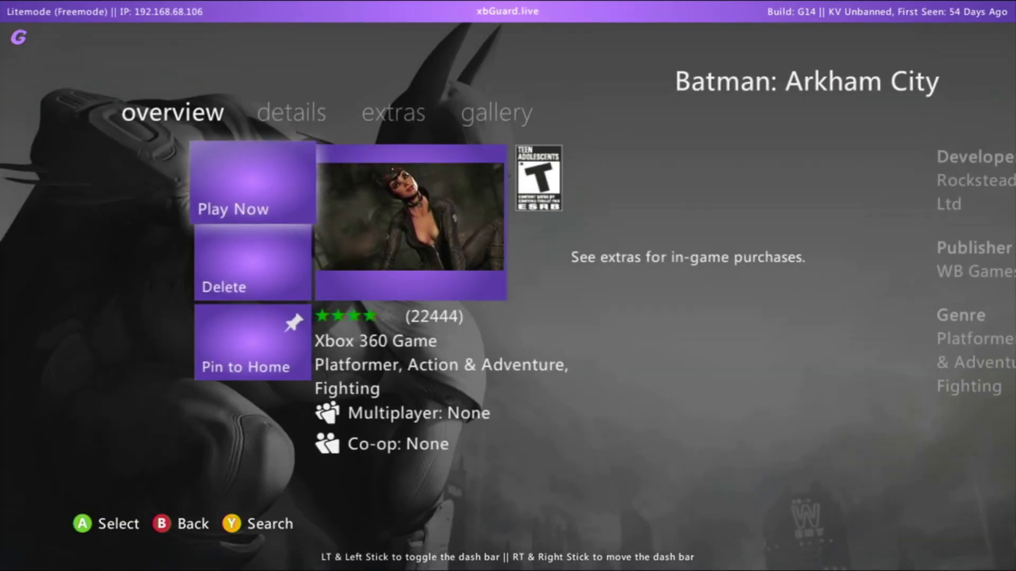
Step: View Batman: Arkham City's details, extras and gallery tabs, then return to overview
{"action": "key", "text": "Right"}
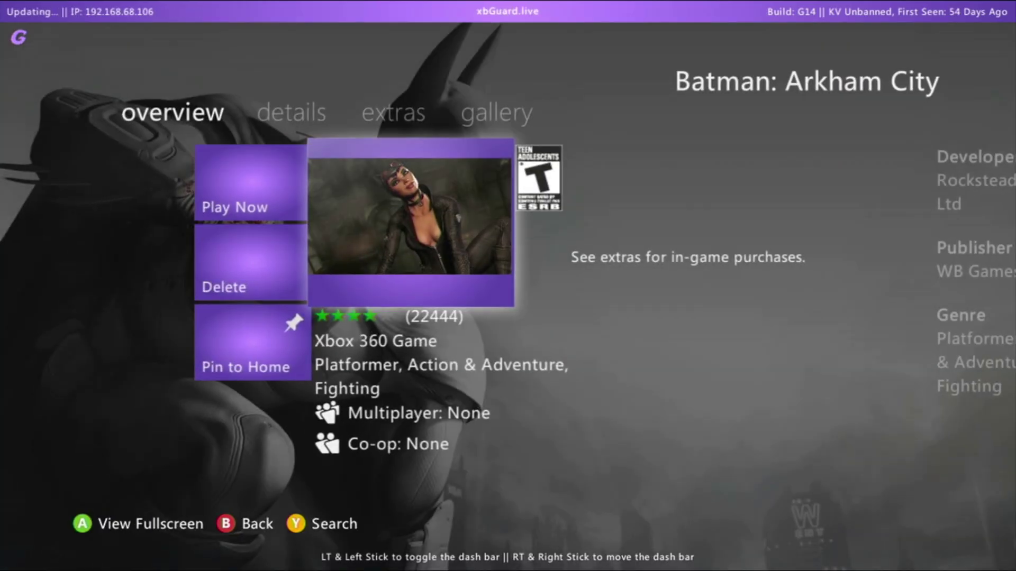
{"action": "key", "text": "Right"}
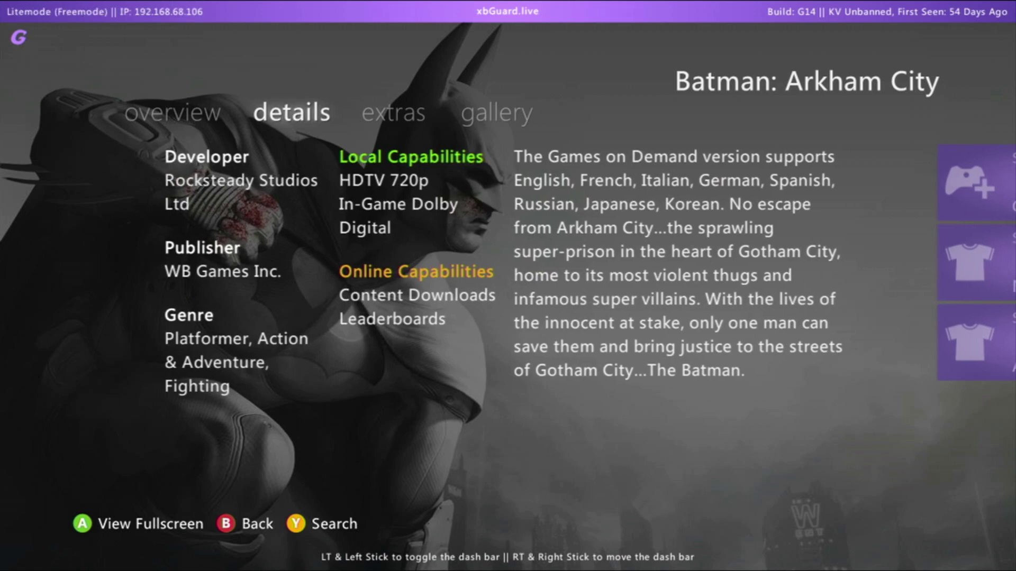
{"action": "key", "text": "Right"}
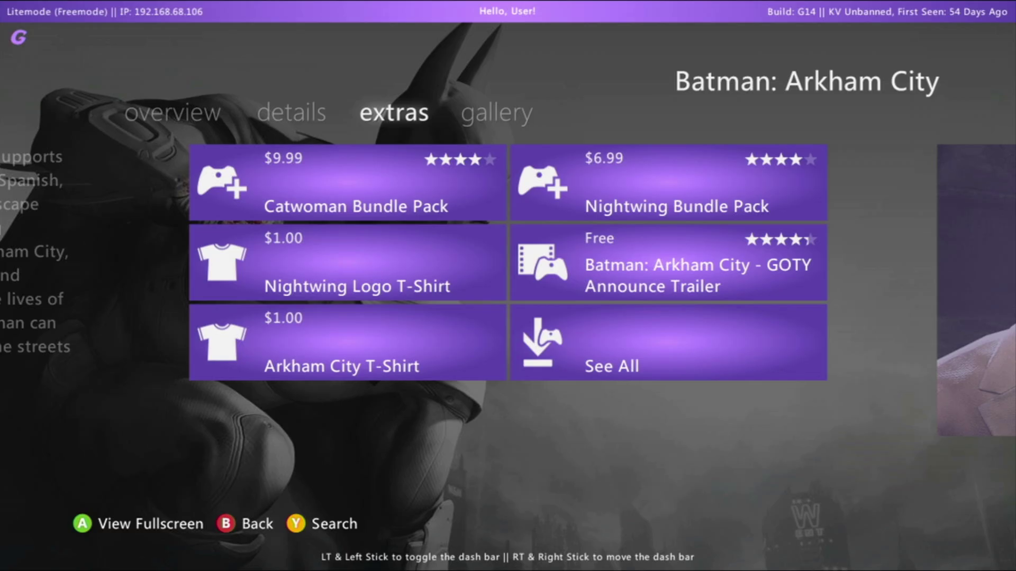
{"action": "key", "text": "Right"}
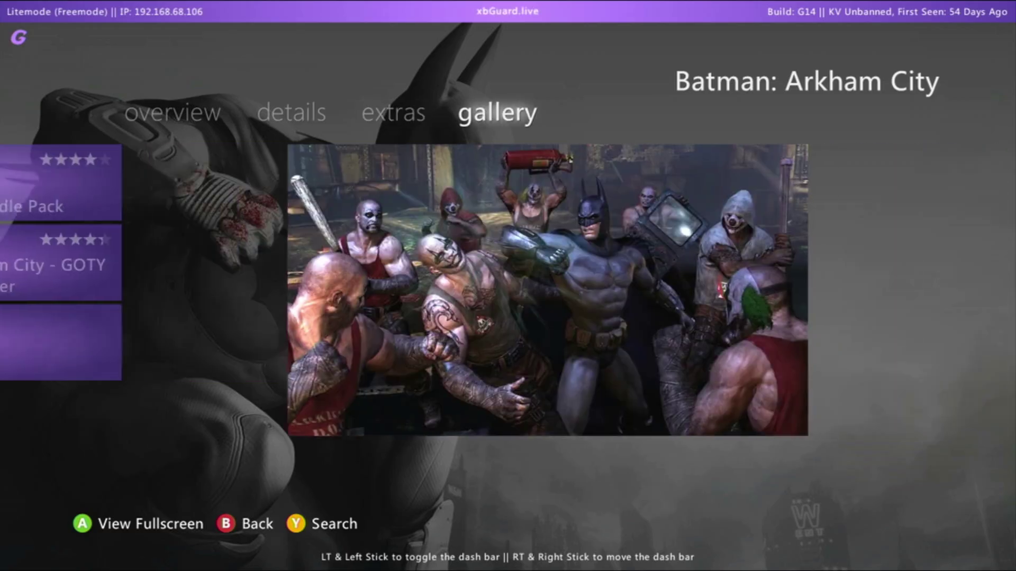
{"action": "key", "text": "Left"}
{"action": "key", "text": "Left"}
{"action": "key", "text": "Left"}
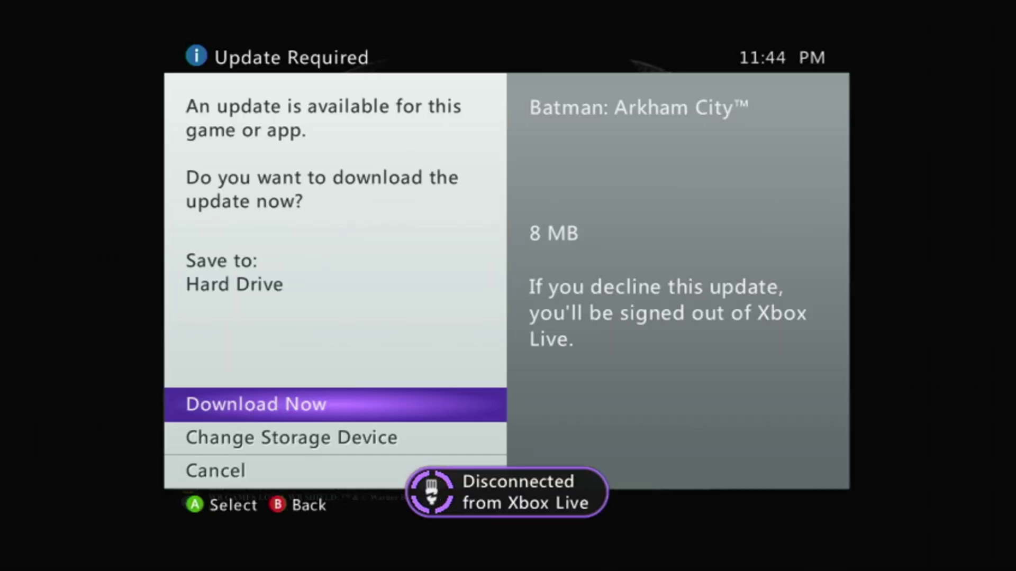
Step: Download the 8 MB update, then pass the title screen and notices to New Game
{"action": "key", "text": "Return"}
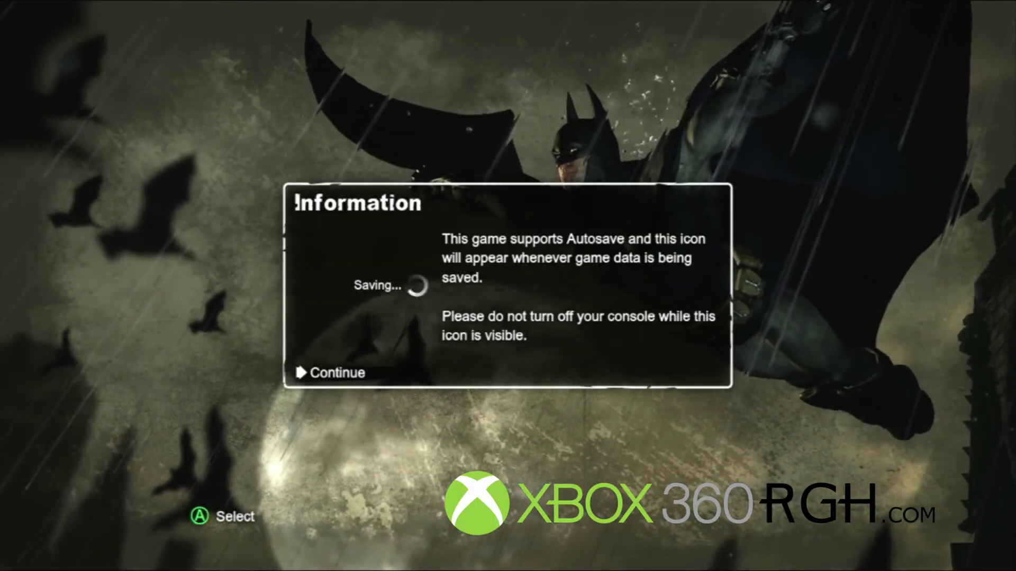
{"action": "key", "text": "Return"}
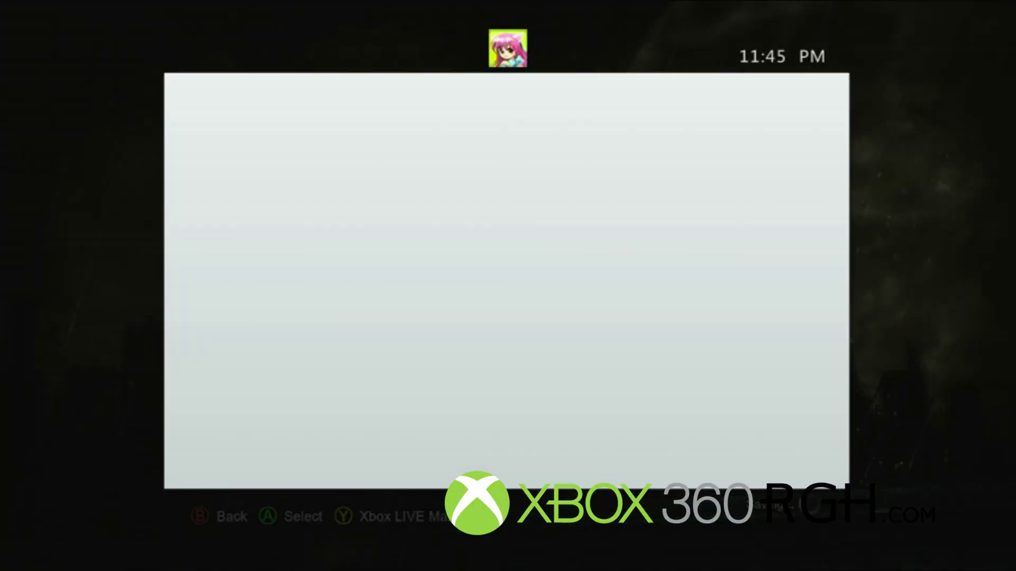
{"action": "key", "text": "Escape"}
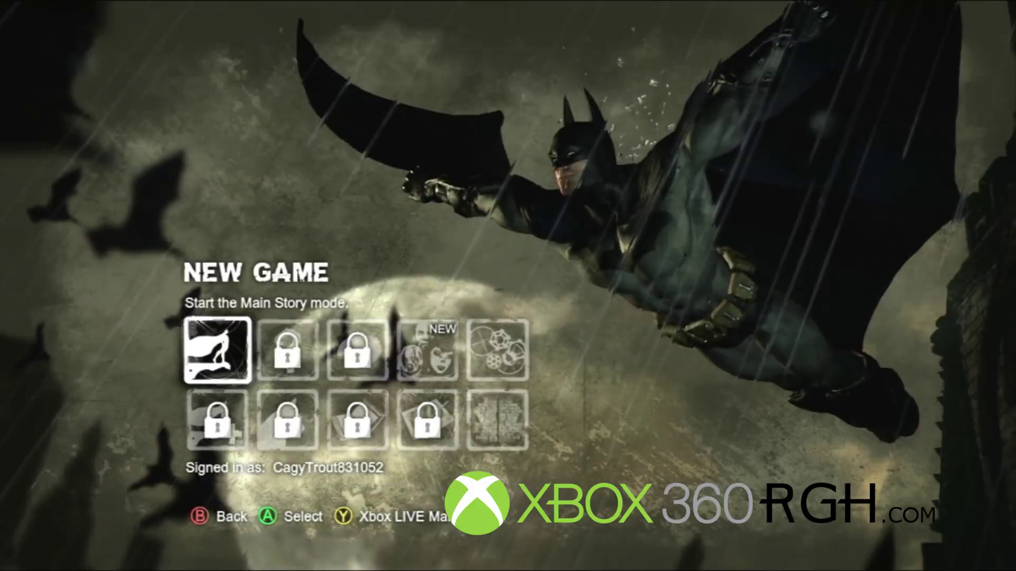